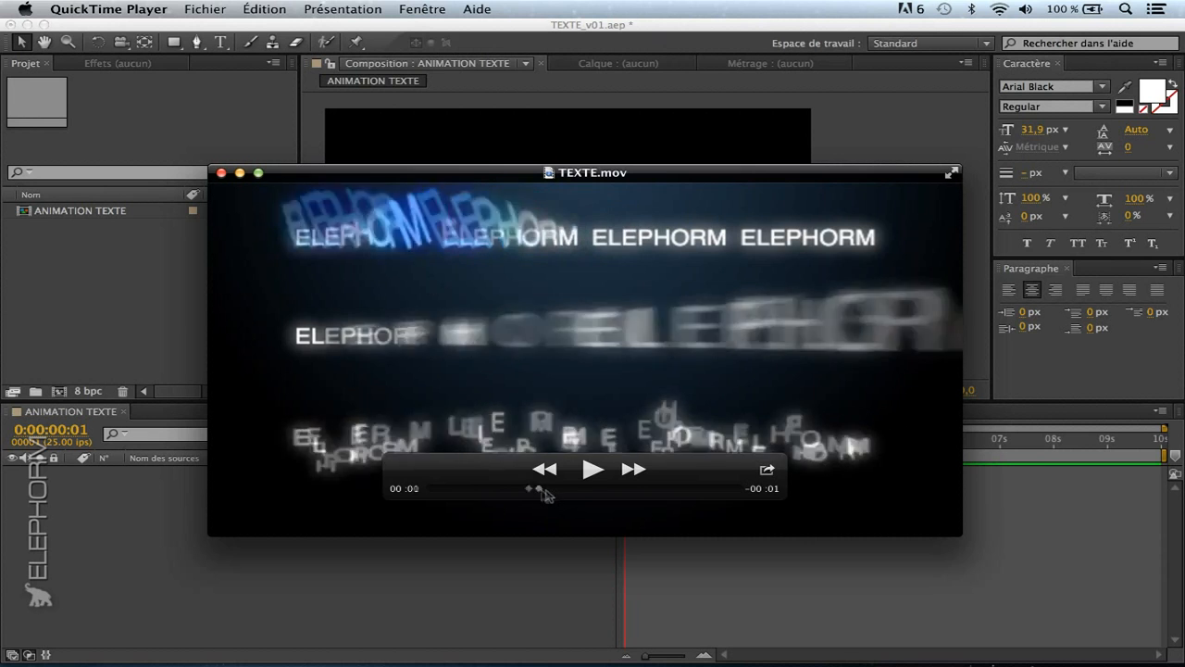
Step: Play and scrub through the TEXTE.mov preview to examine how its three lines of text are animated
click(593, 469)
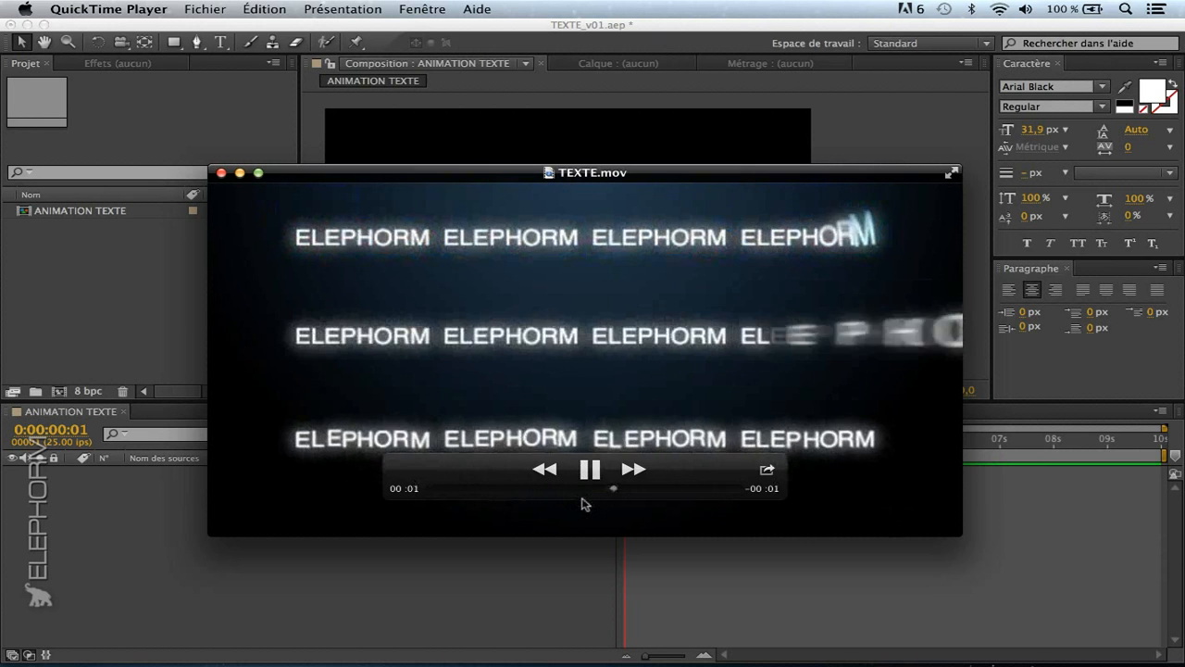
drag(578, 489, 535, 401)
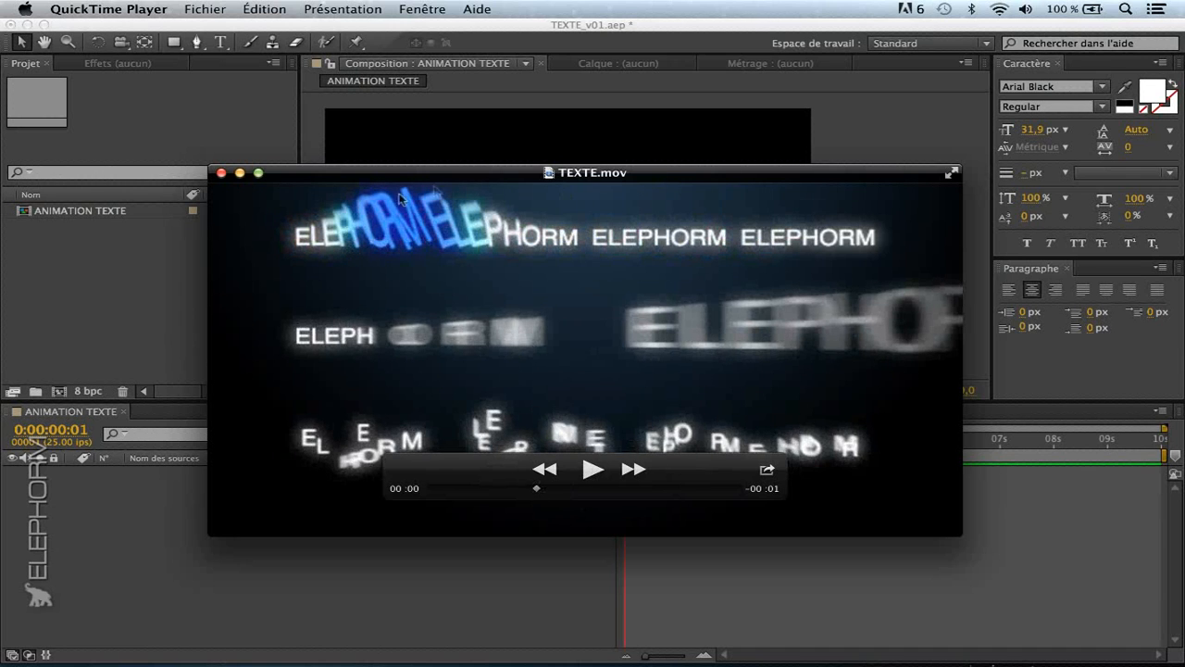
drag(539, 491, 437, 519)
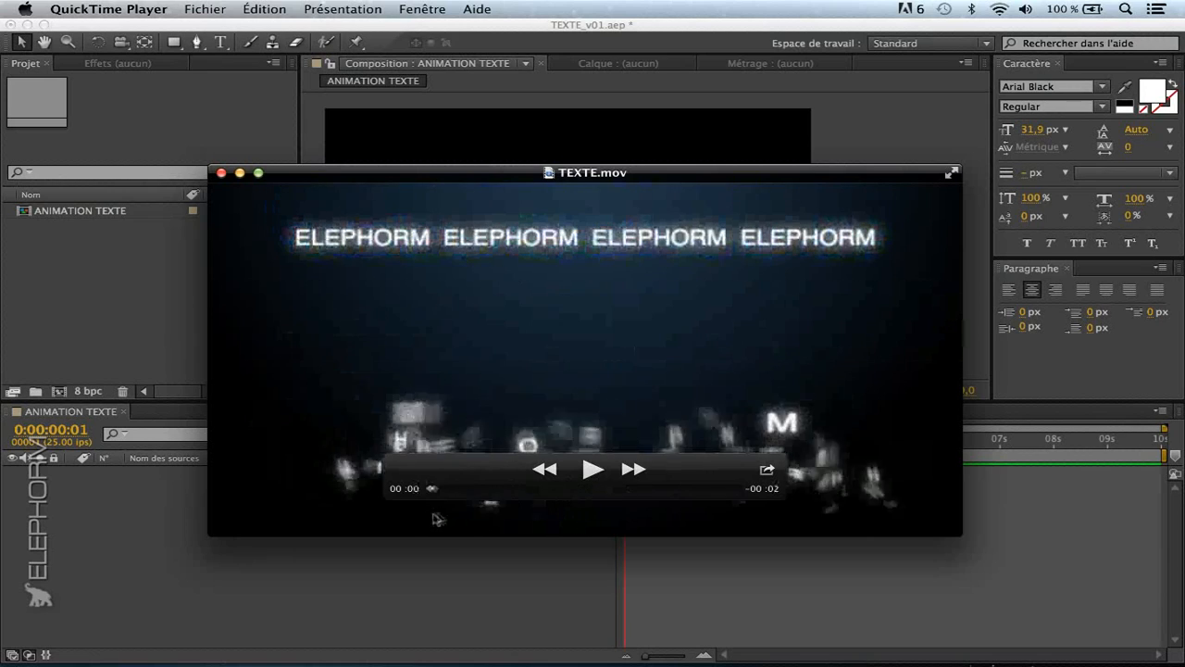
click(592, 470)
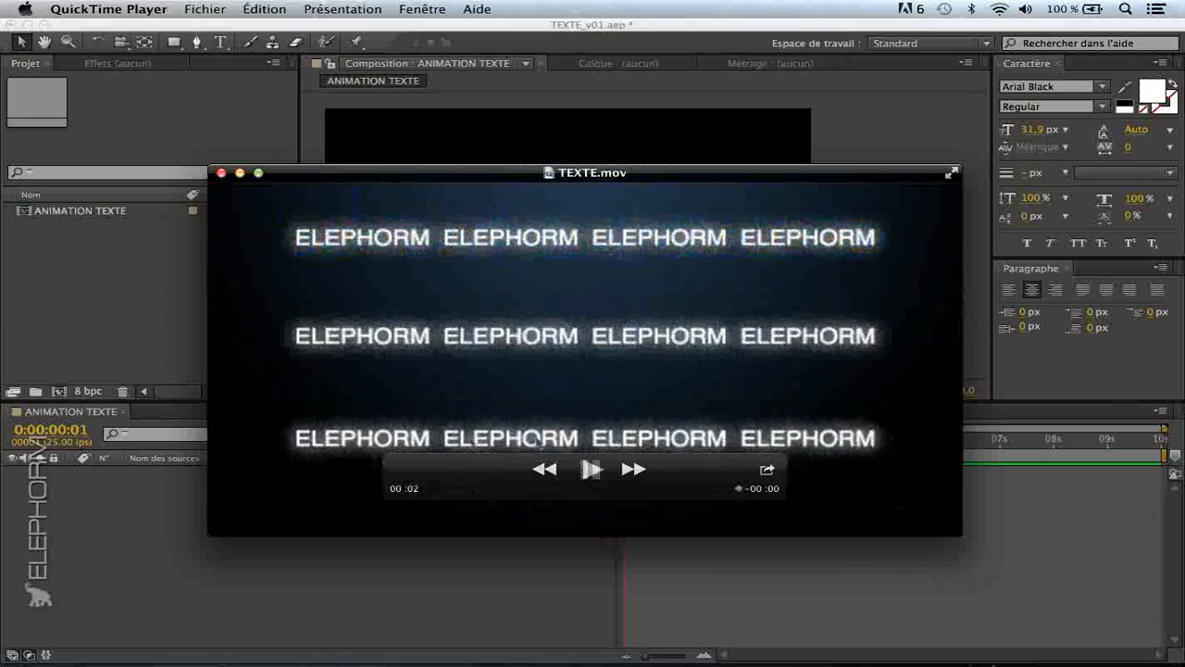
click(592, 472)
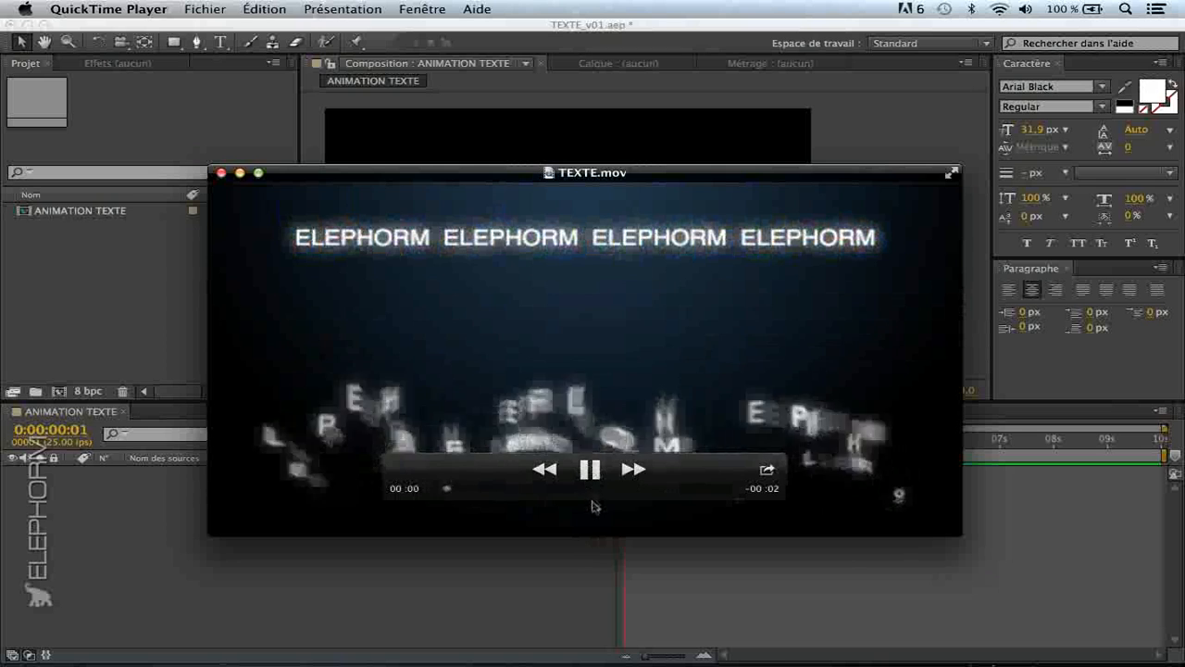
click(595, 471)
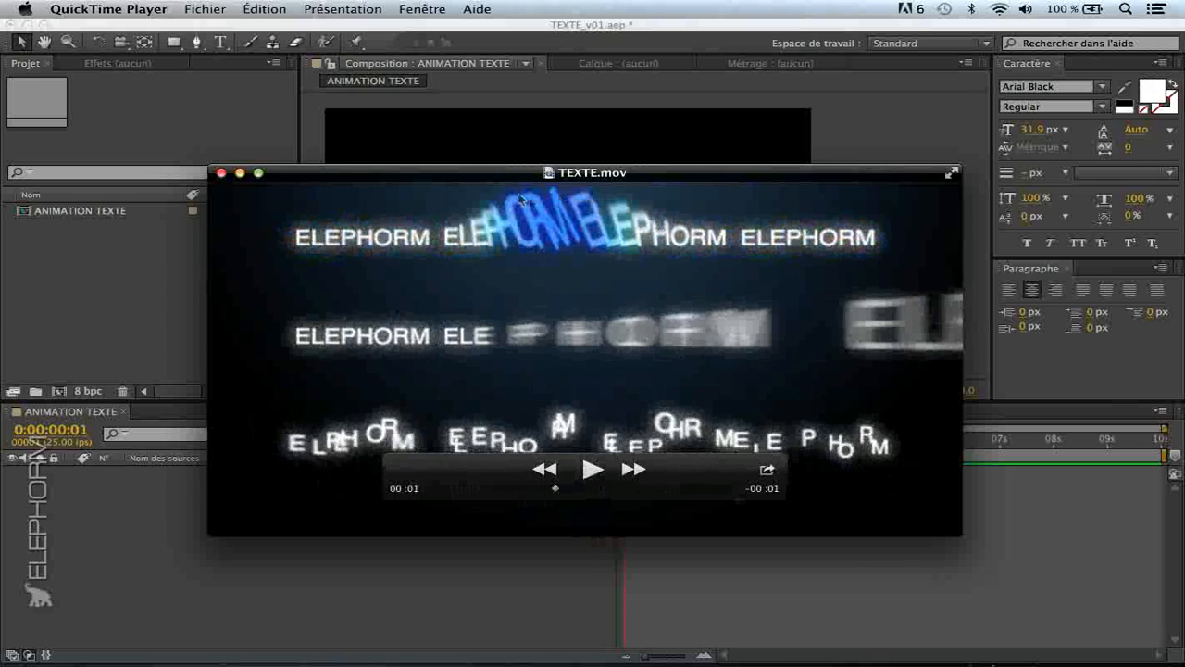
drag(494, 171, 491, 192)
click(589, 490)
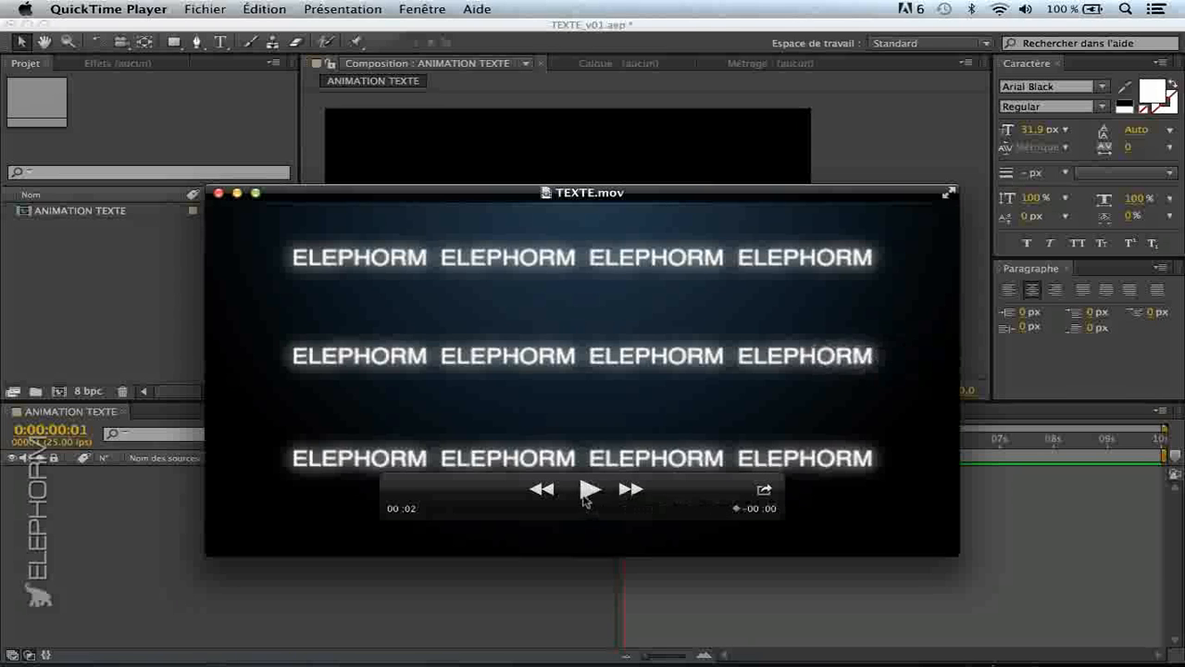
click(589, 491)
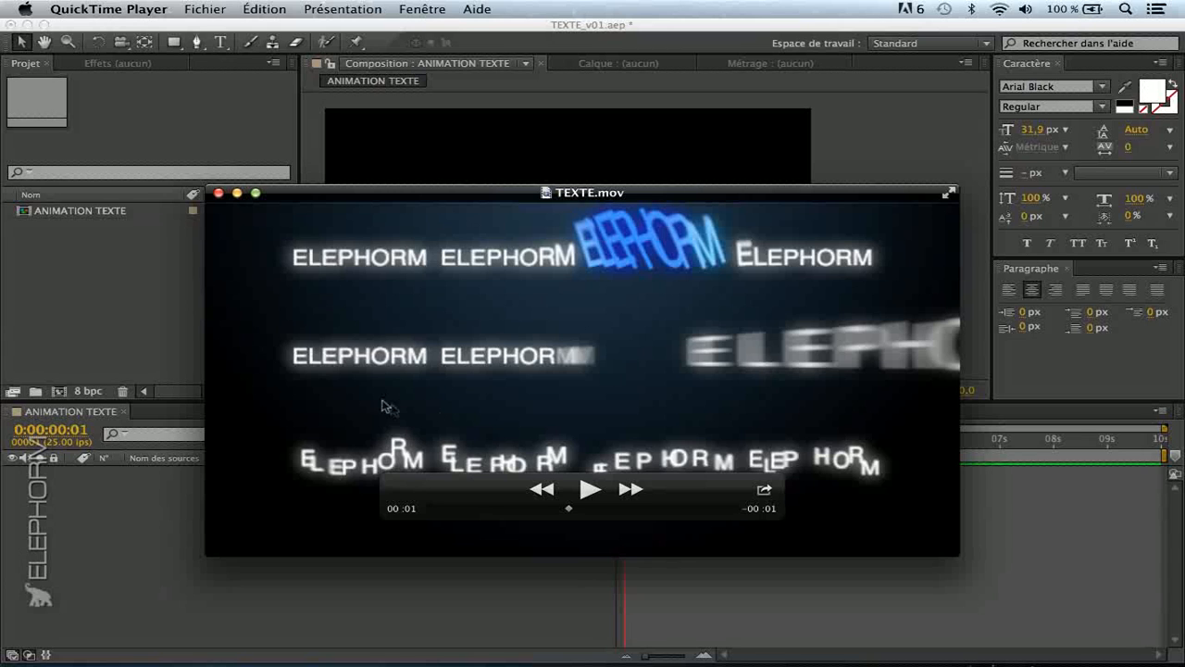
Step: Switch to After Effects and create a text layer reading ELEPHORM near the centre of the ANIMATION TEXTE composition
click(117, 312)
click(83, 212)
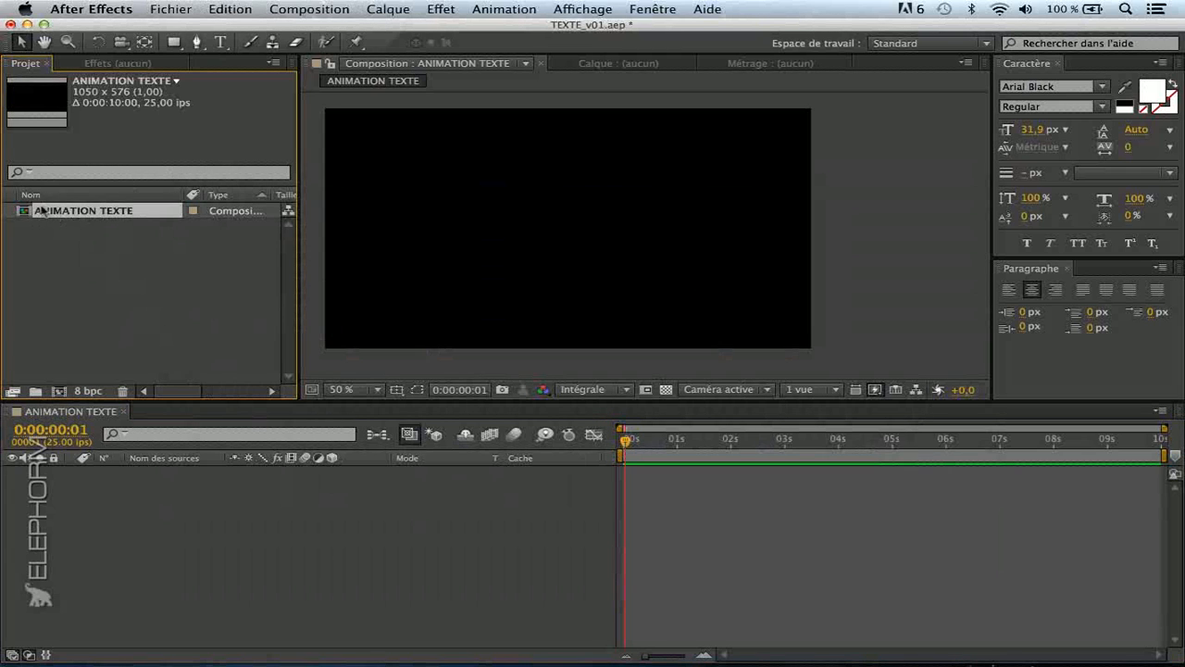
drag(141, 213, 264, 538)
click(220, 42)
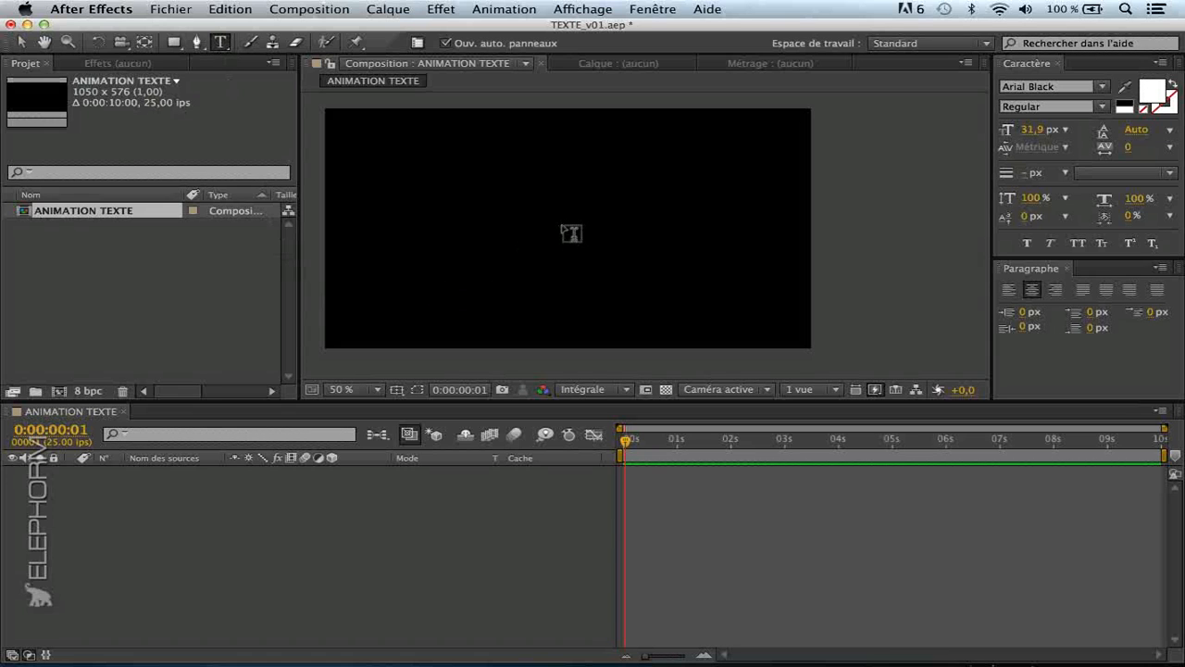
click(567, 231)
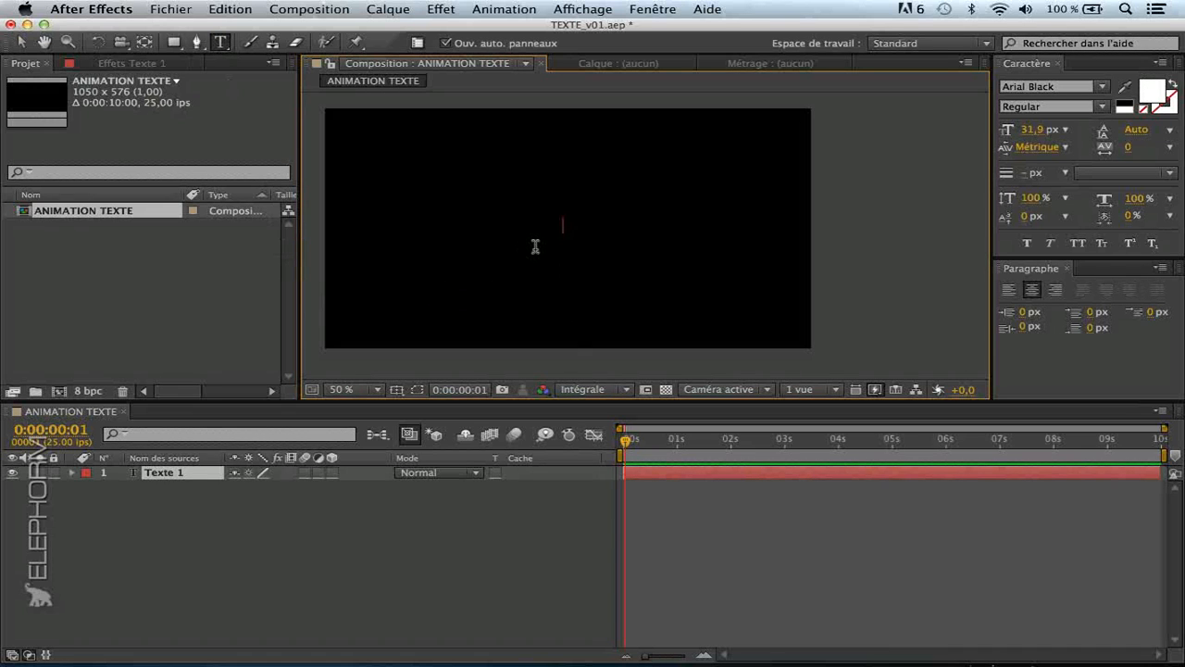
text(ELEPHOTR)
key(BackSpace)
key(BackSpace)
text(RM)
Step: Copy the word ELEPHORM and paste it three times after itself, so the line reads ELEPHORM ELEPHORM ELEPHORM ELEPHORM
drag(520, 224, 623, 214)
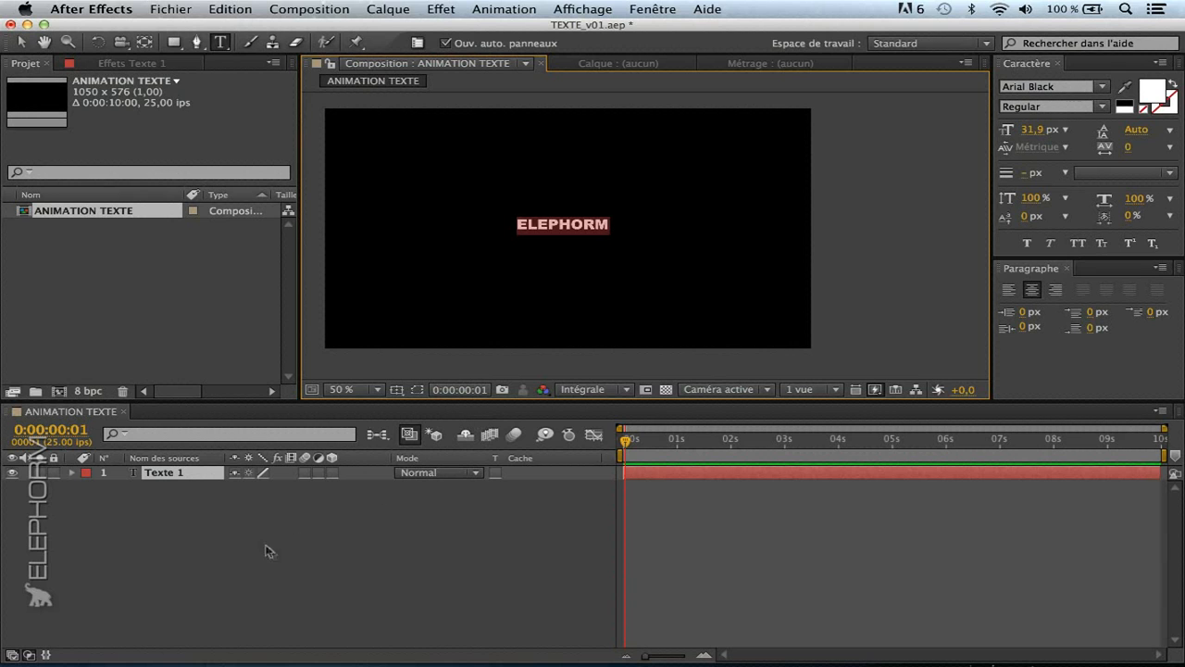
key(super+c)
click(207, 510)
double_click(188, 475)
click(206, 508)
click(183, 475)
click(342, 506)
click(170, 476)
key(Right)
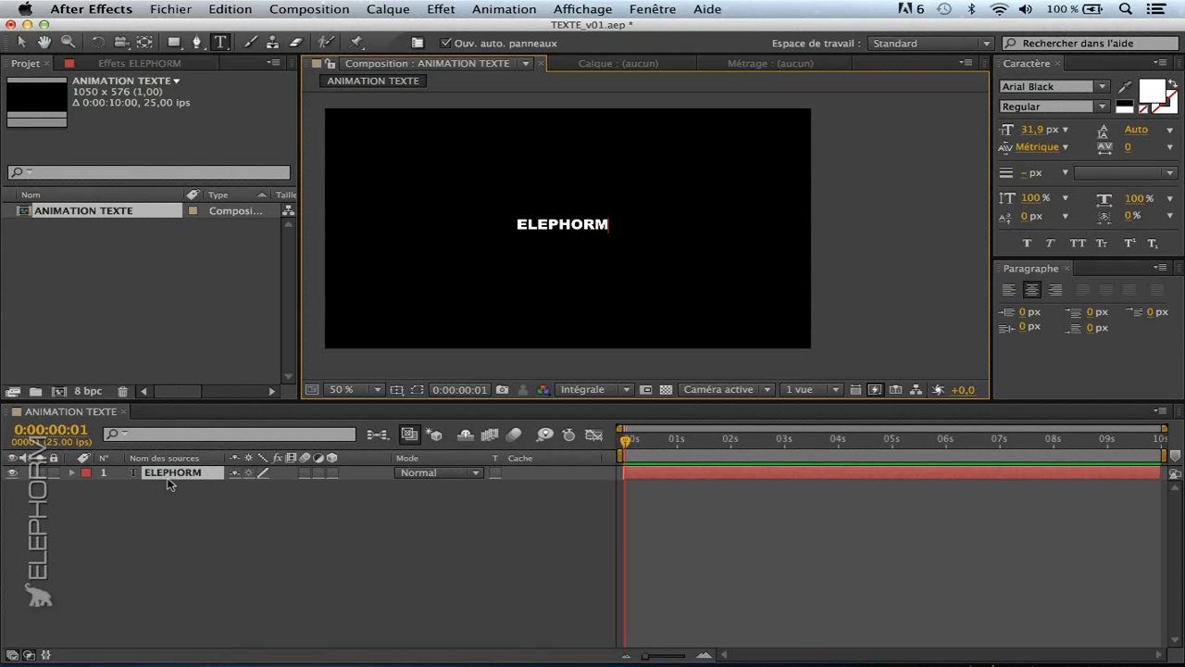
key(super+v)
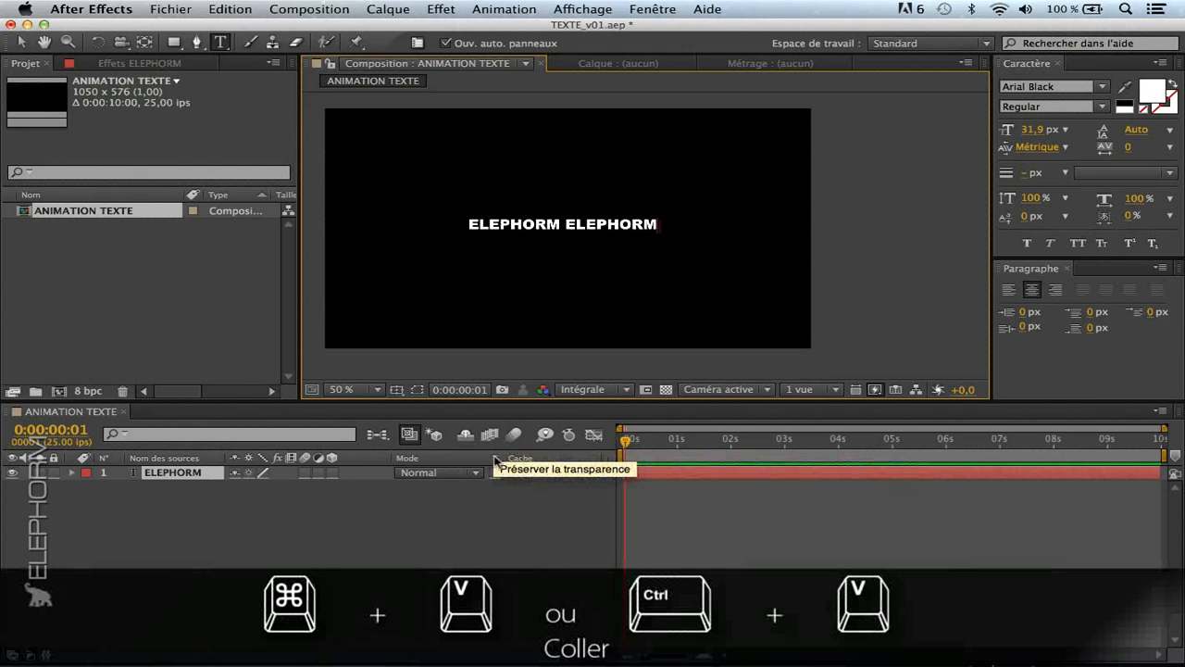
key(super+v)
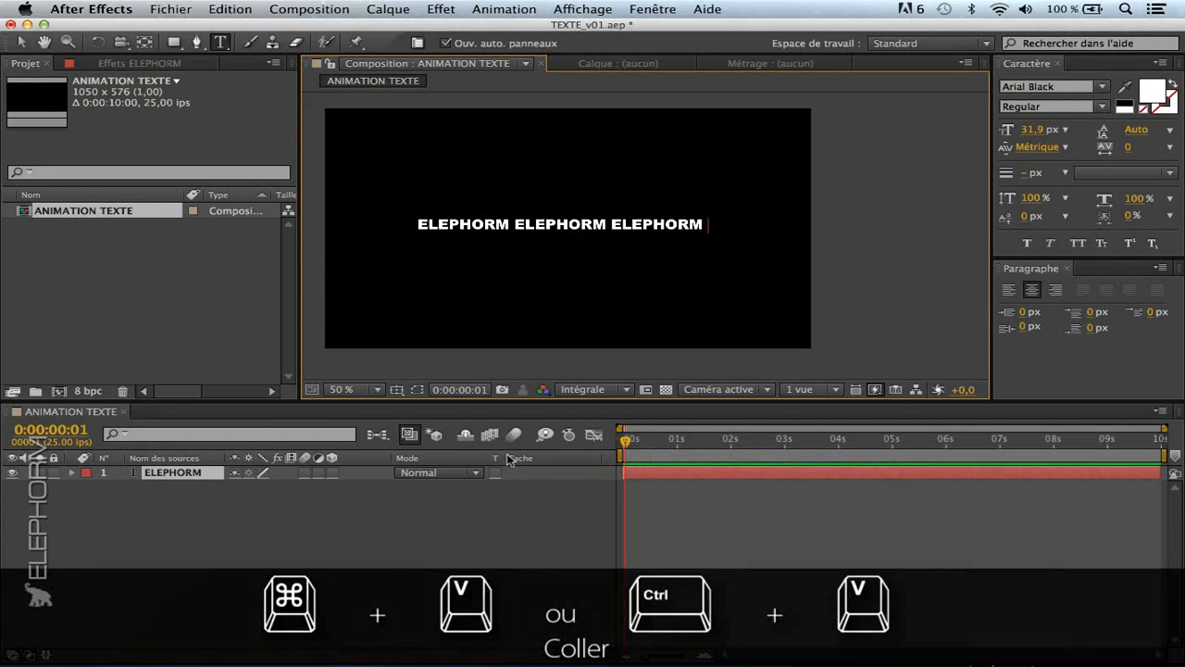
key(super+v)
click(212, 477)
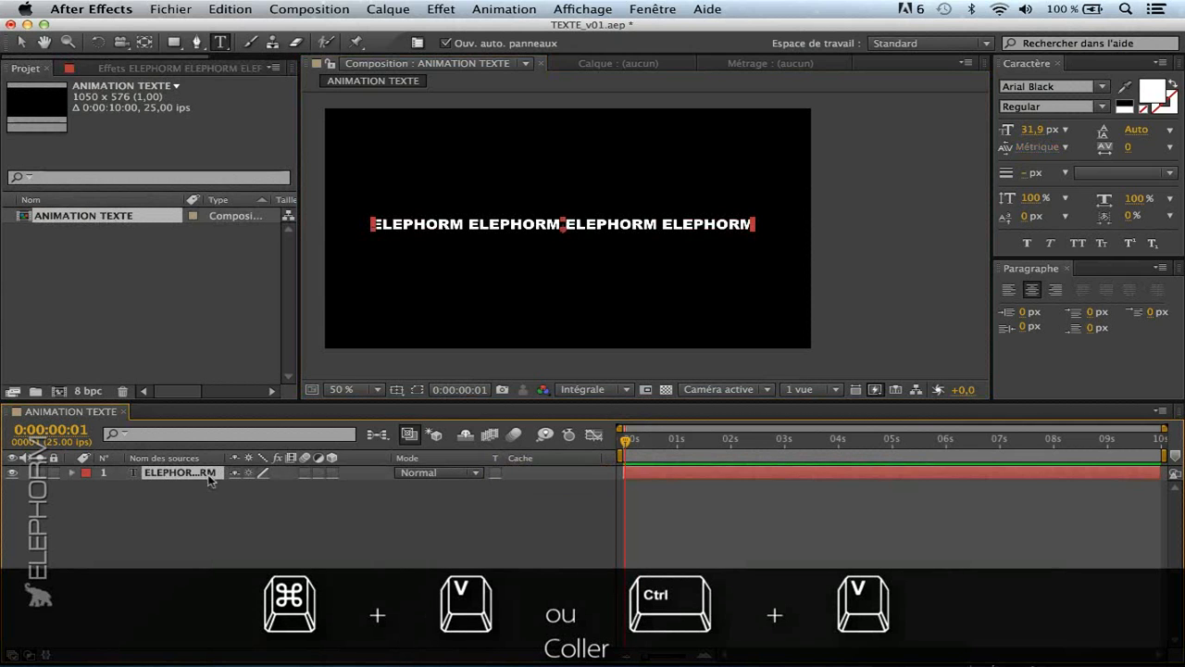
click(421, 567)
key(v)
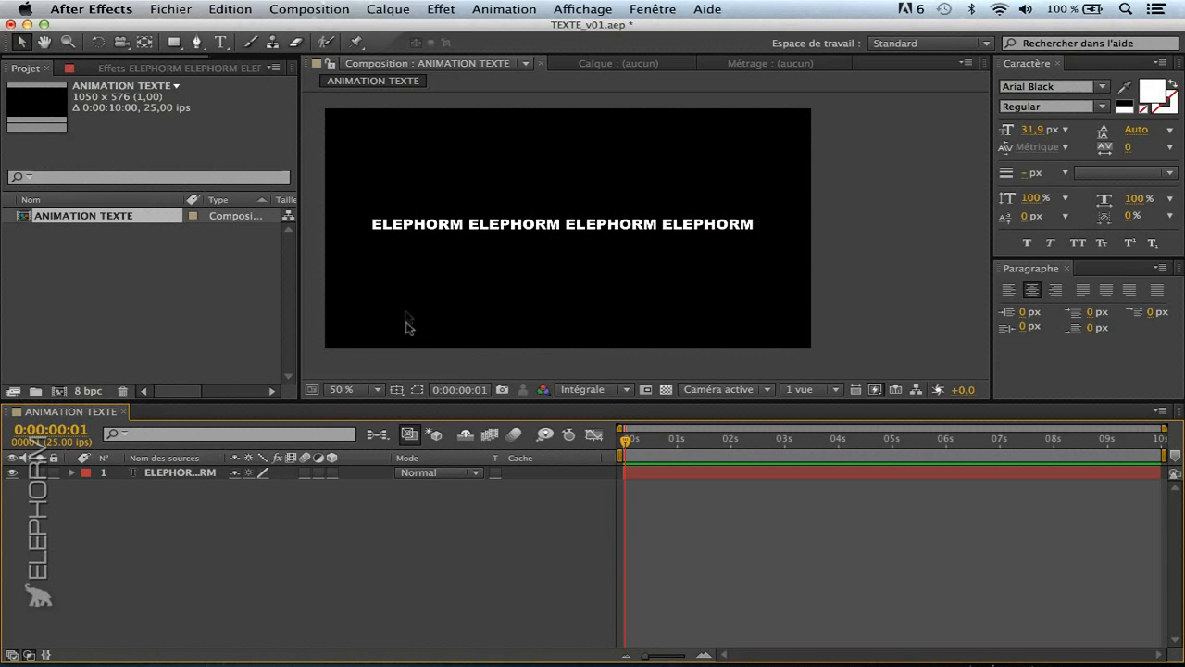
Step: Expand the text layer and examine the properties in its Transformer group, collapsing that group again when done
click(176, 475)
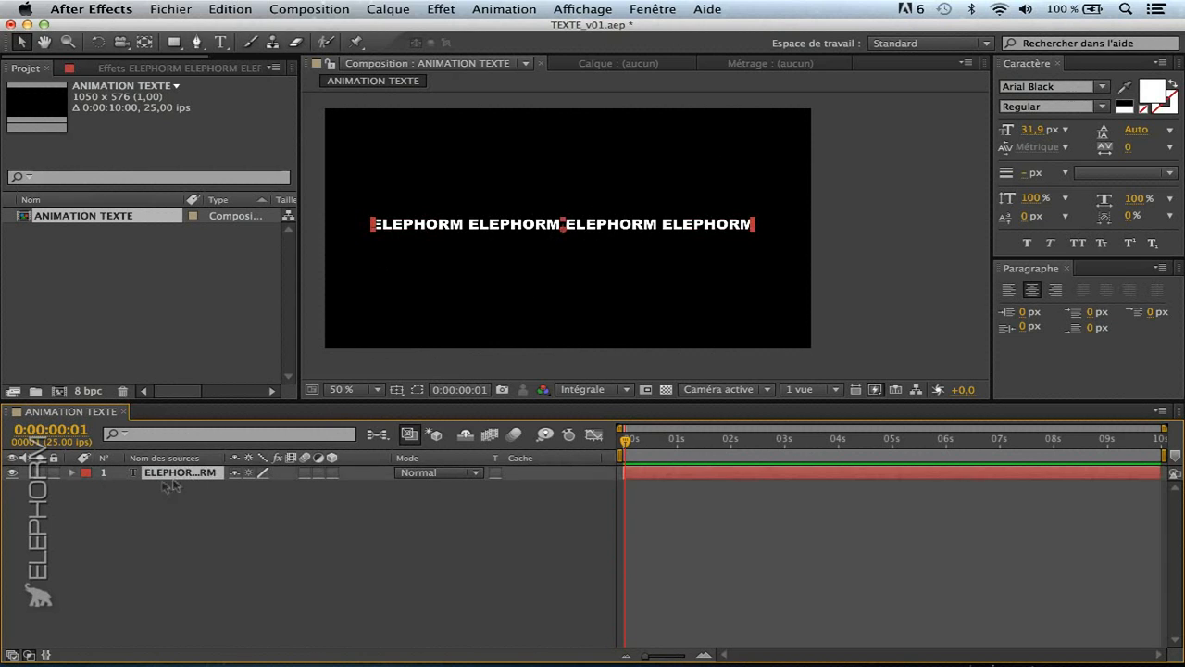
click(73, 473)
click(122, 502)
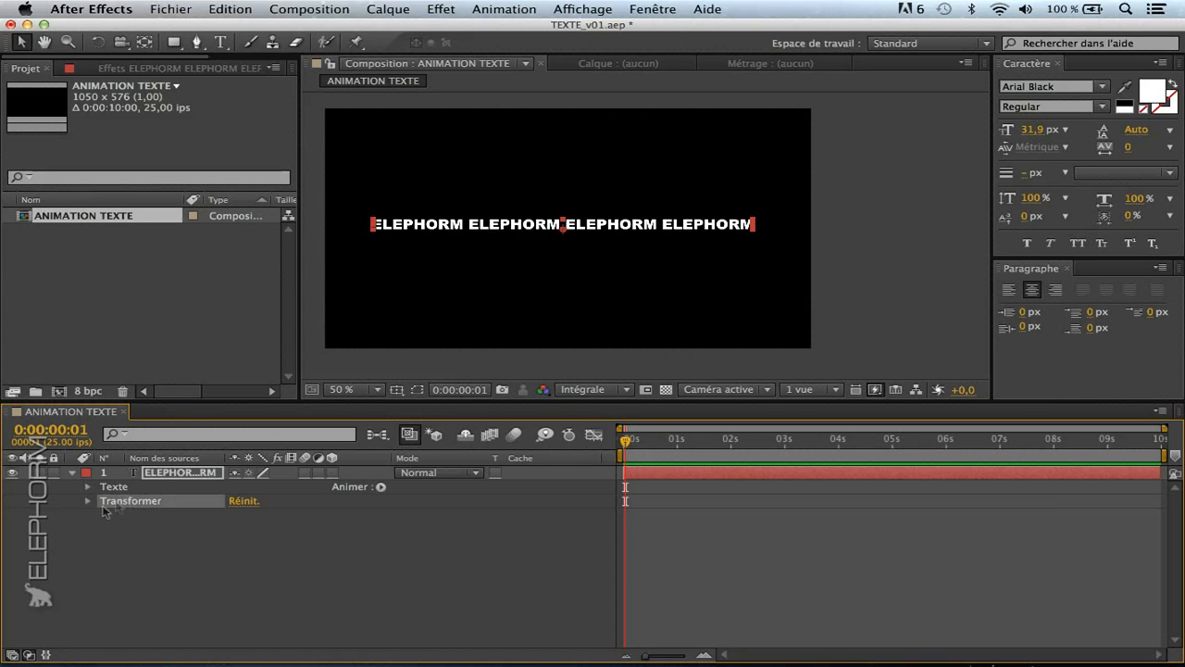
click(88, 502)
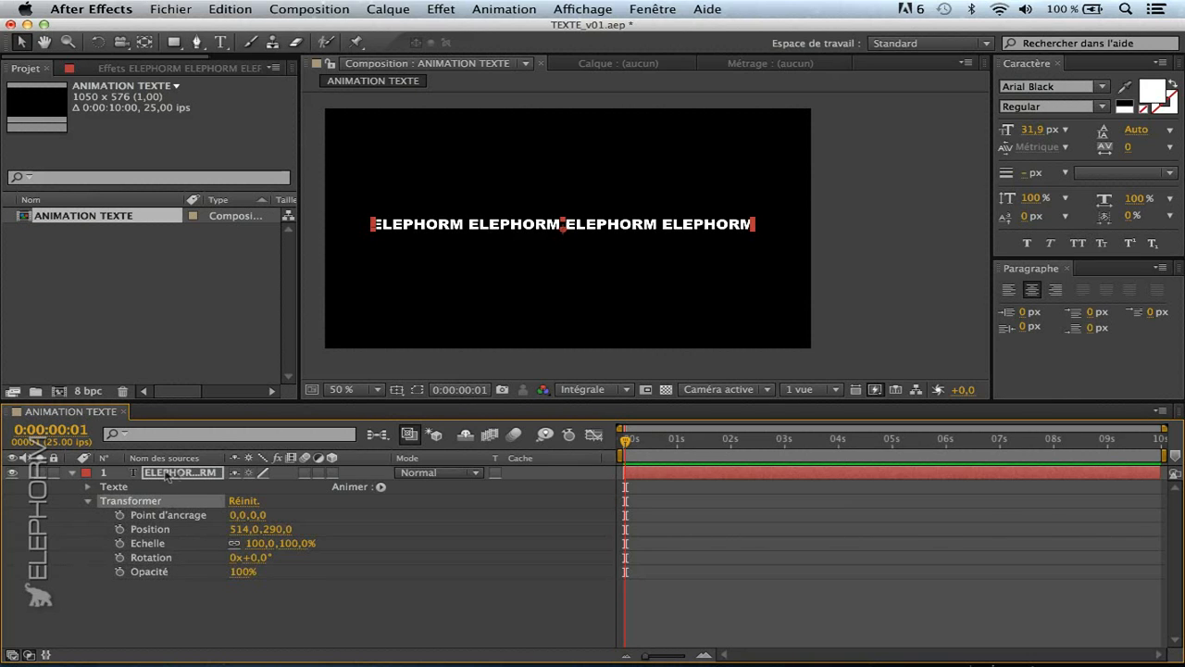
click(168, 474)
click(88, 502)
Step: Expand the text layer's Texte group and examine its Texte source property
click(114, 487)
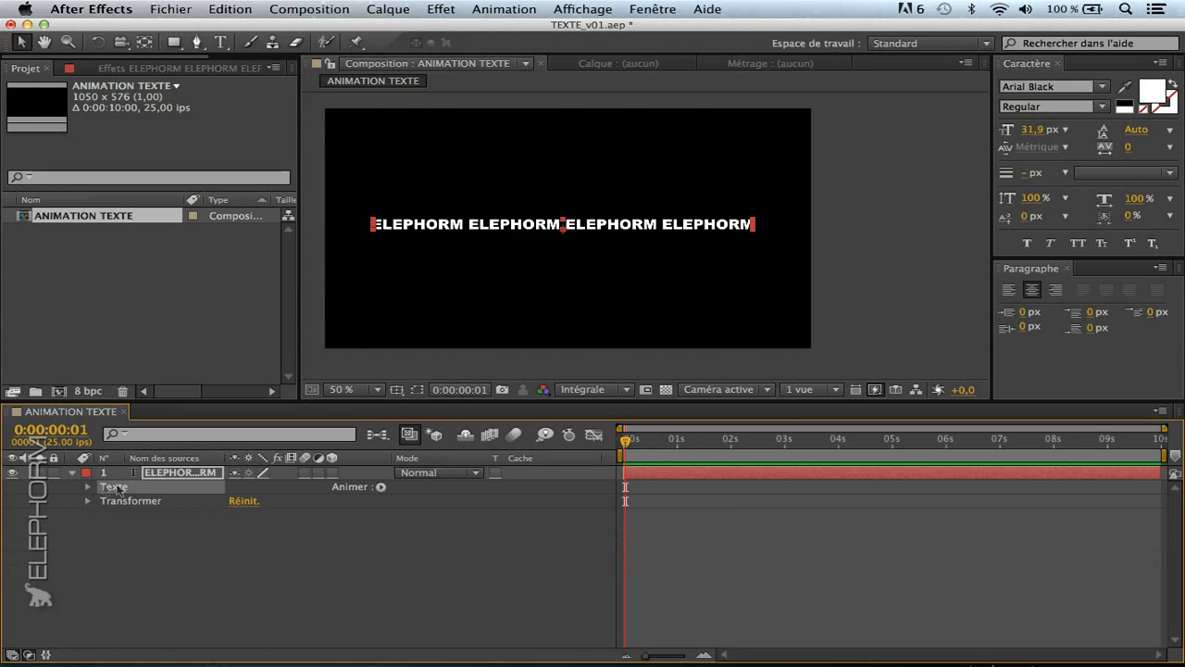
click(88, 487)
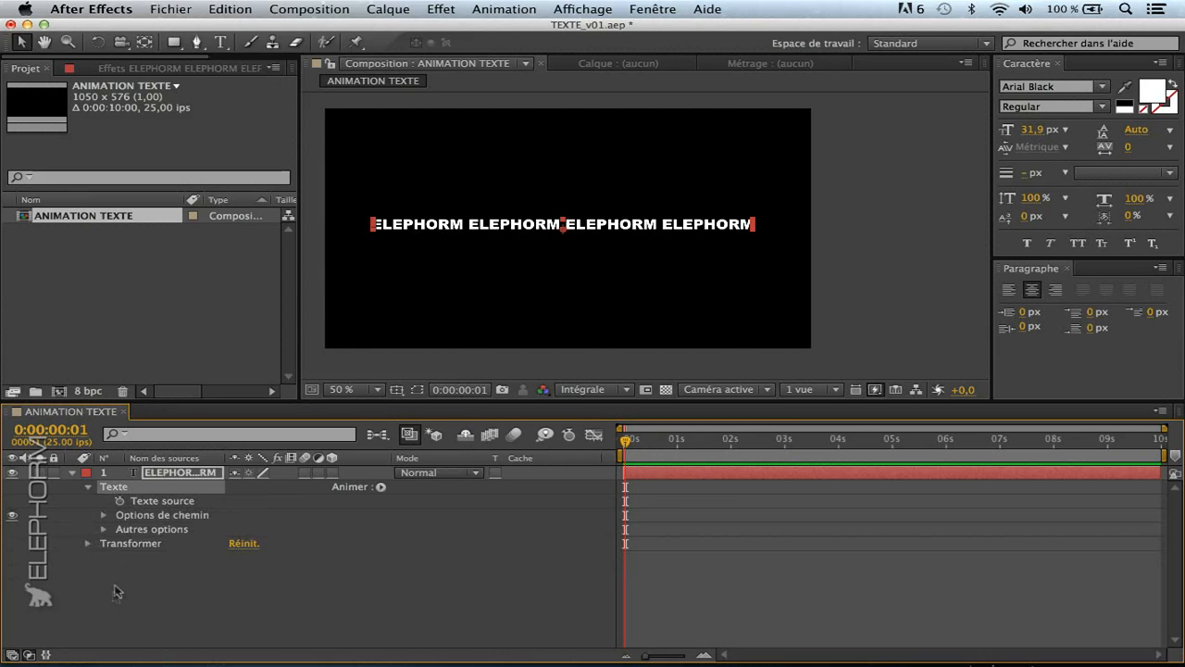
click(163, 501)
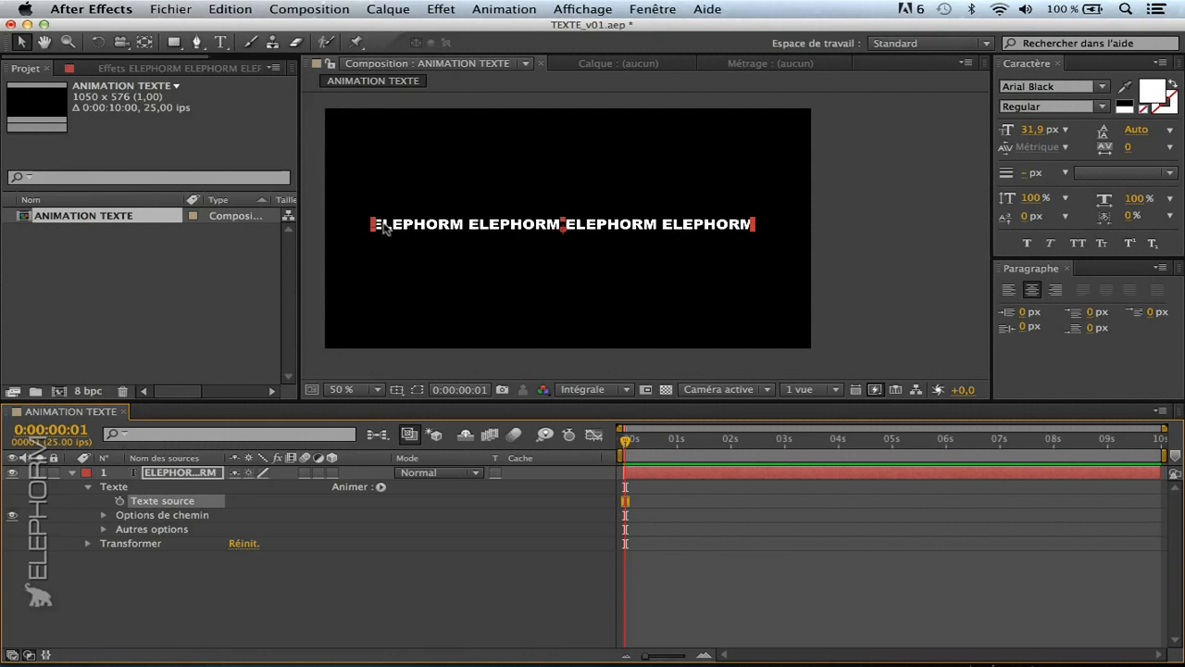
click(222, 603)
click(173, 472)
click(163, 501)
click(155, 584)
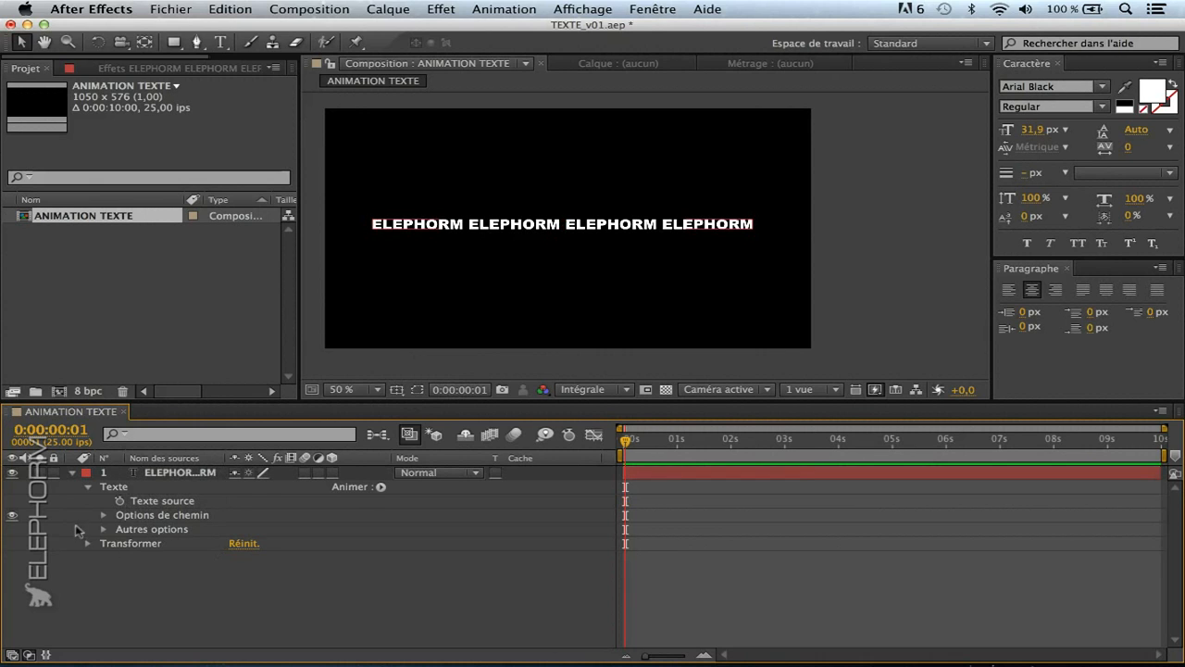
Step: Expand Options de chemin and check the available choices for Chemin, leaving it on Aucun(e)
click(156, 516)
click(104, 515)
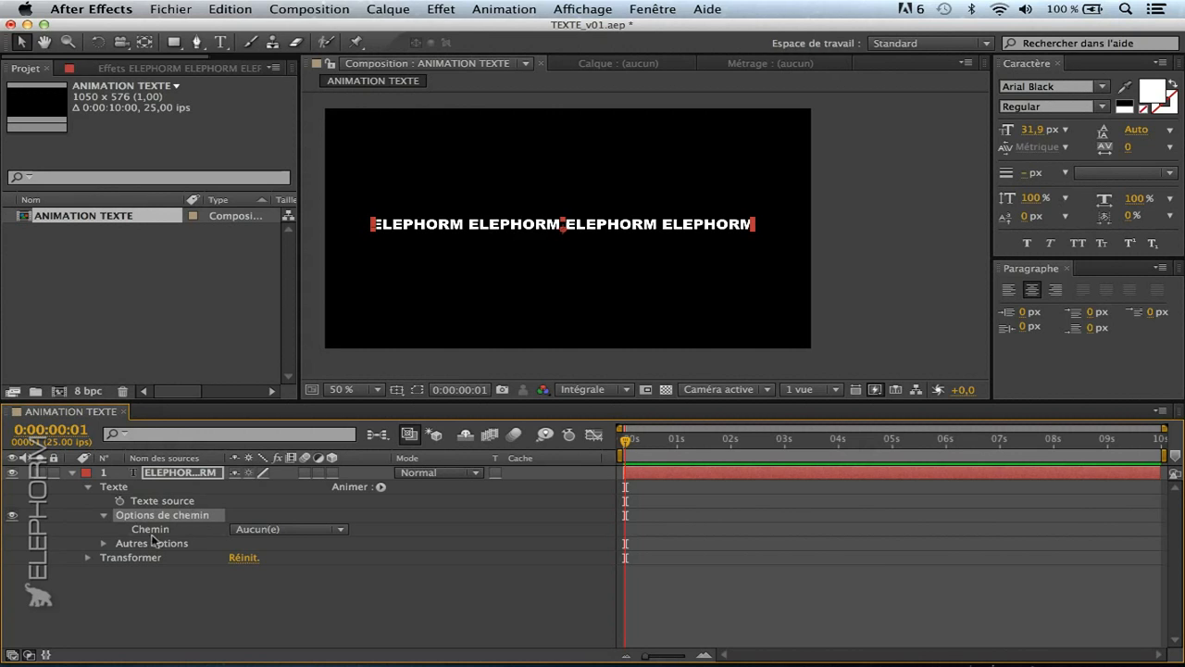
click(135, 531)
click(339, 527)
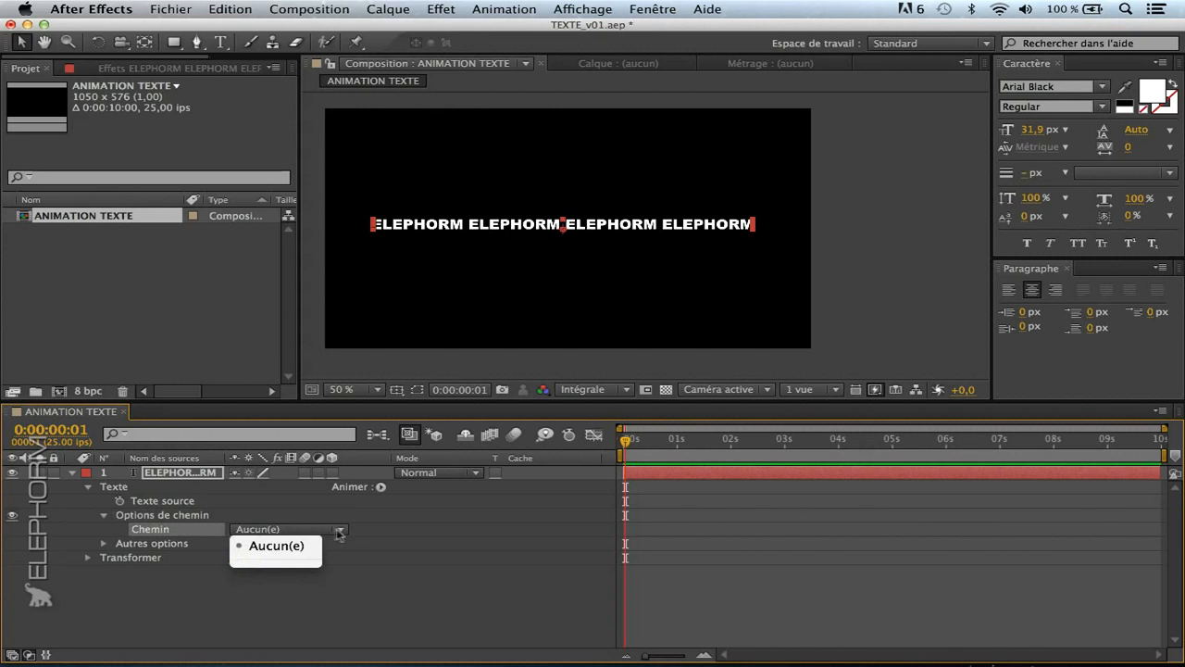
click(278, 547)
click(288, 532)
click(277, 619)
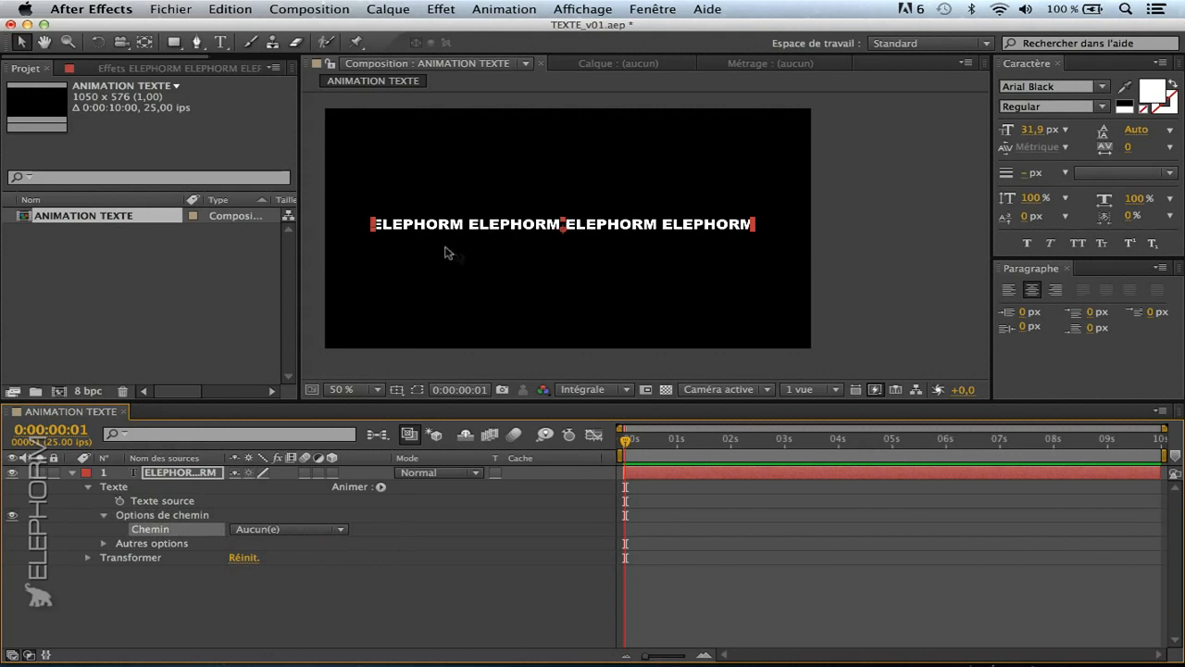
Step: Draw an open, curved seven-point mask path on the text layer with the Pen tool, looping across most of the frame
drag(524, 232, 529, 230)
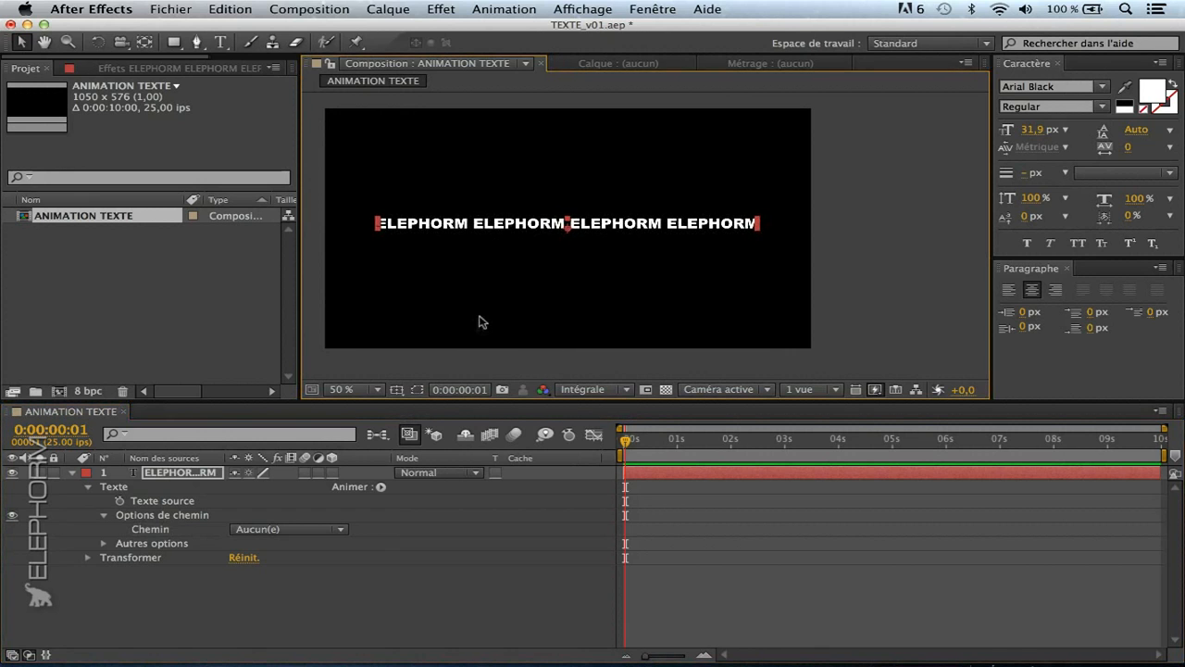
click(197, 41)
drag(353, 286, 383, 237)
drag(499, 158, 567, 247)
drag(618, 268, 688, 229)
drag(662, 161, 611, 151)
drag(503, 250, 526, 322)
drag(671, 305, 731, 276)
drag(755, 182, 783, 179)
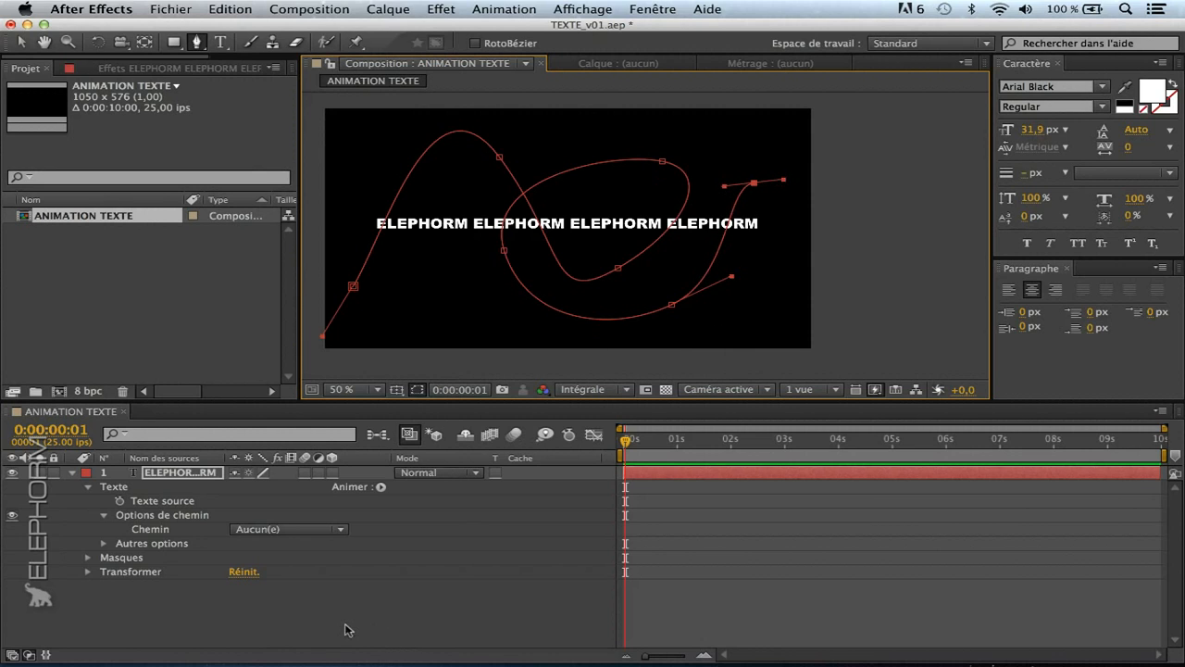
Step: Set the text layer's Chemin option to Masque 1 and widen the source name column to show the full option names
click(185, 472)
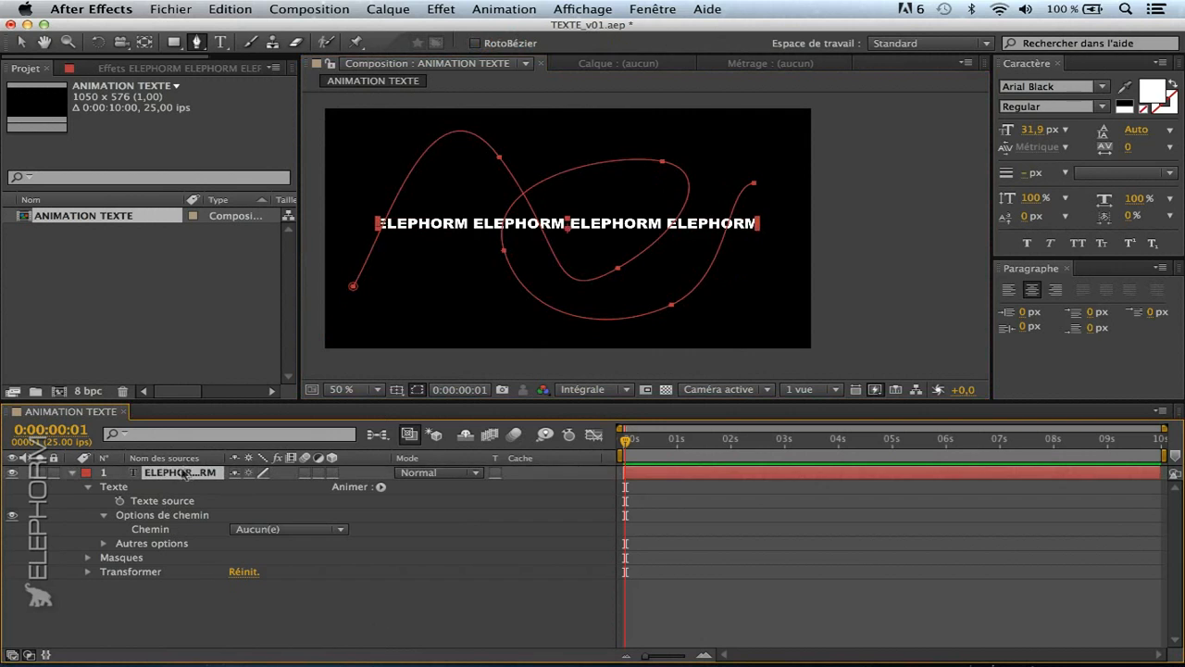
click(286, 529)
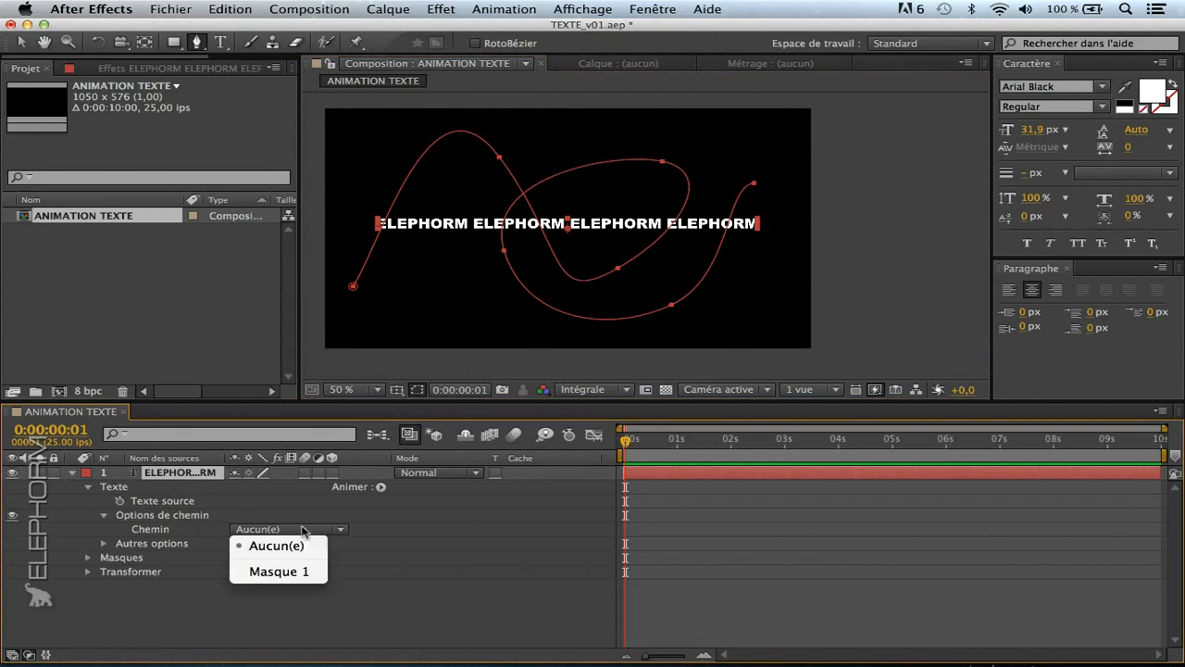
click(280, 572)
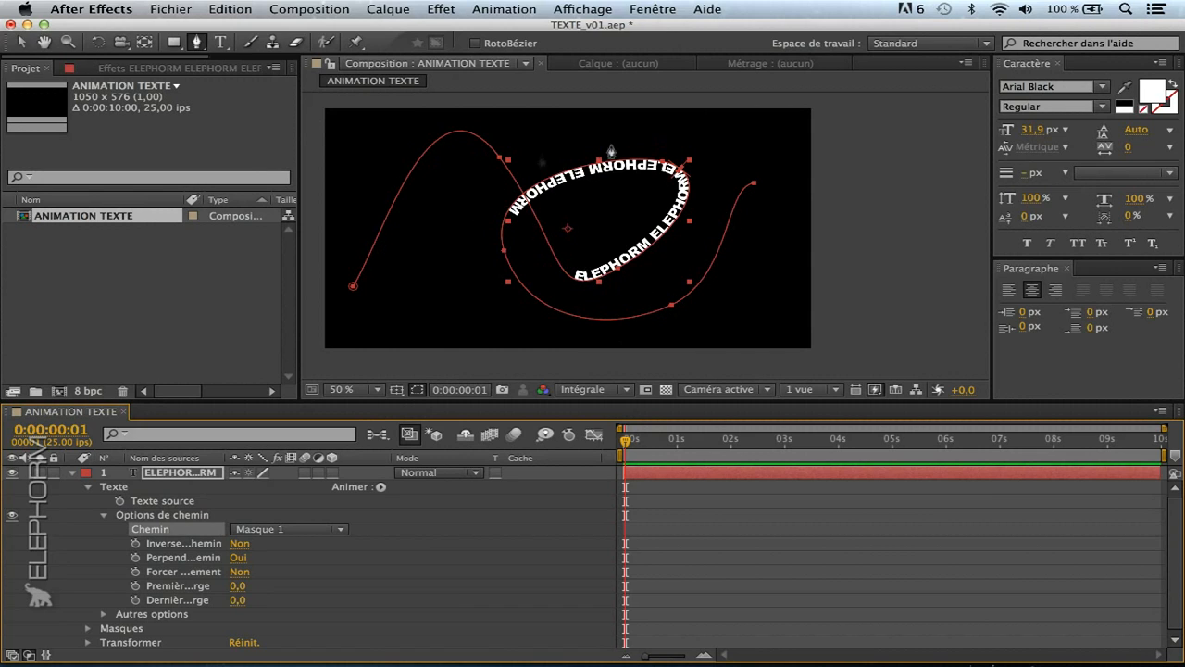
click(135, 529)
drag(220, 459, 290, 463)
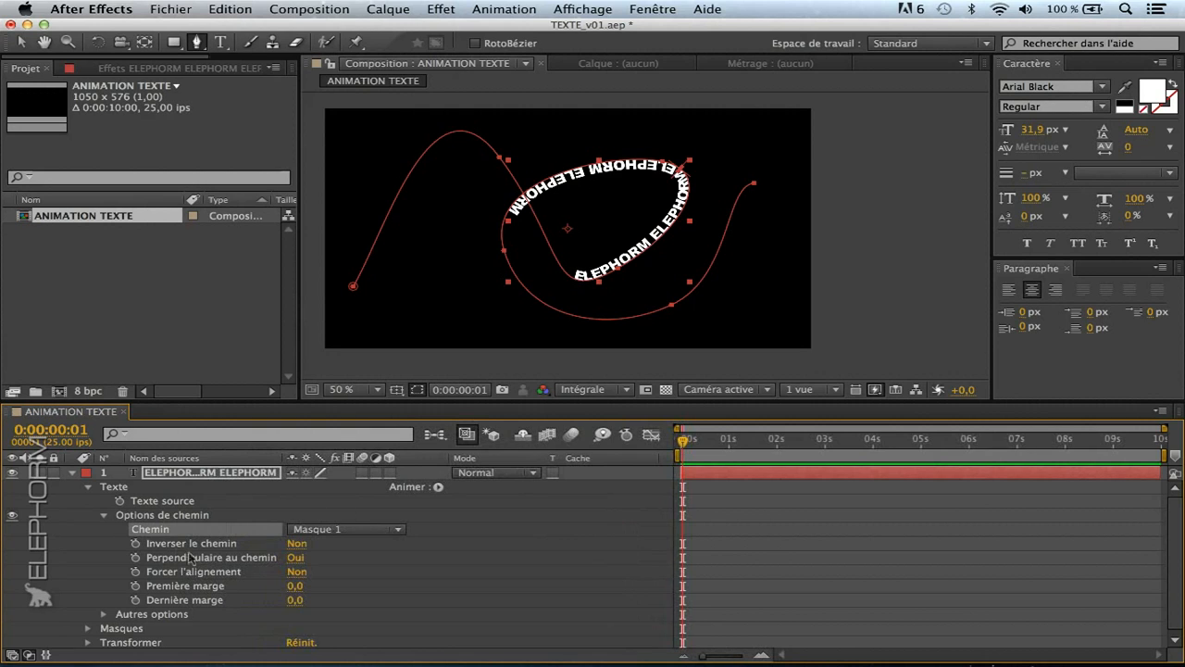
Step: Try Inverser le chemin set to Oui and switch it back to Non
click(296, 544)
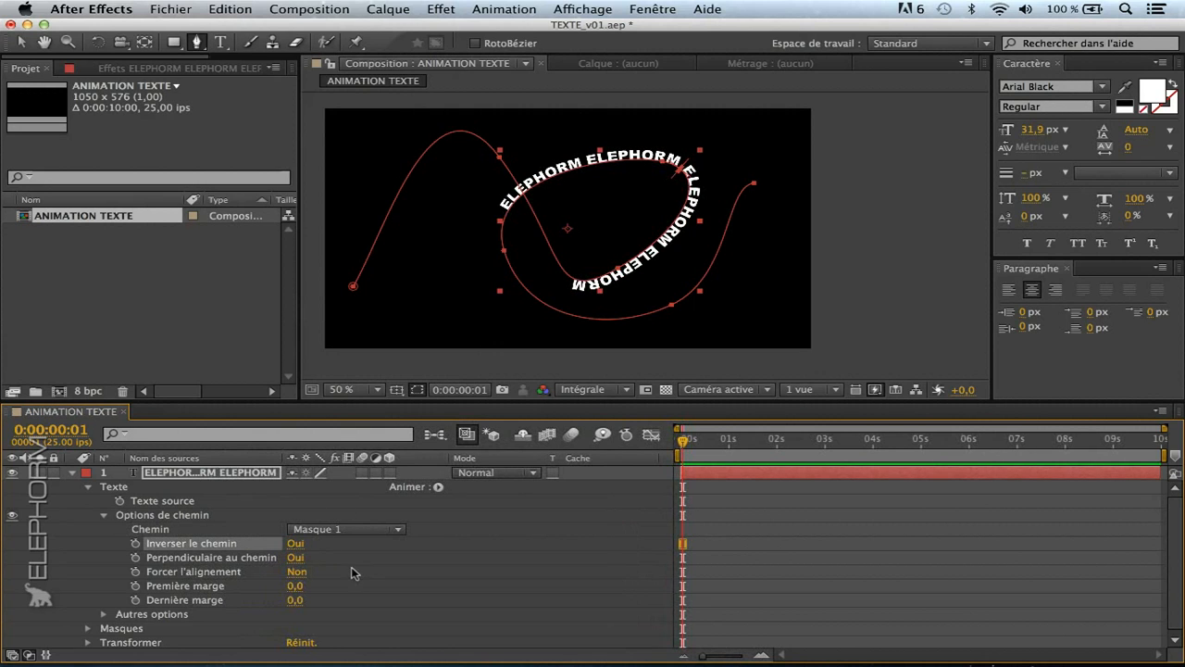
click(296, 546)
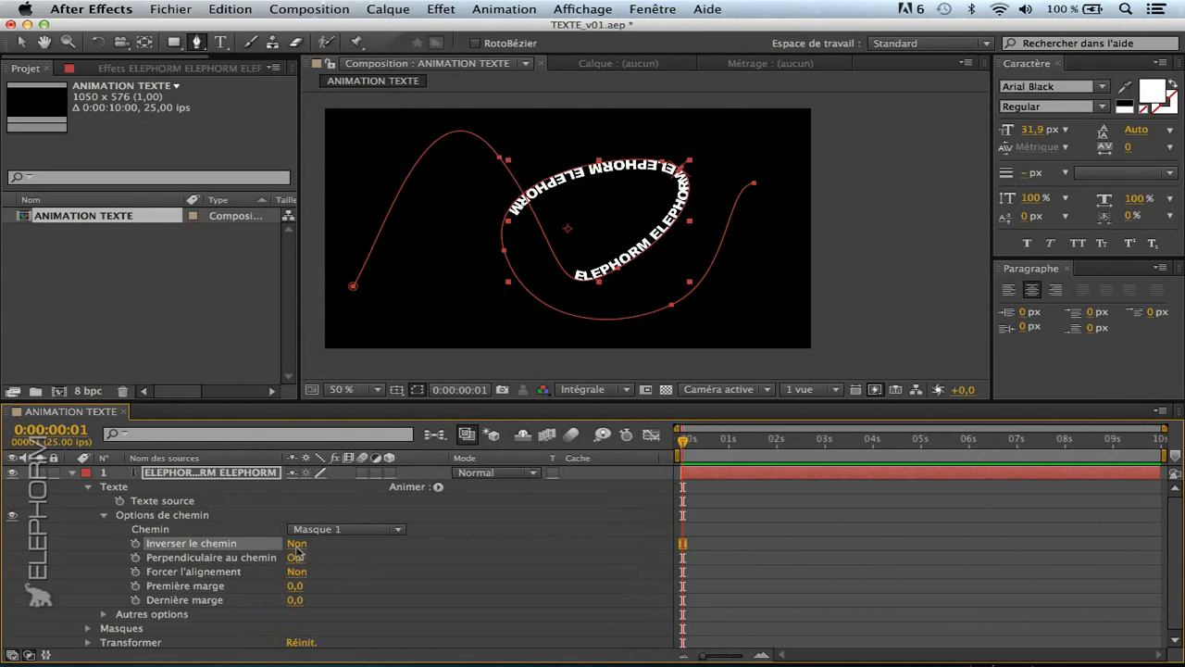
Step: Toggle Inverser le chemin back and forth between Oui and Non, ending on Non
click(296, 546)
click(296, 546)
click(296, 545)
click(296, 547)
Step: Try Perpendiculaire au chemin on Non, compare it with Oui, and leave it on Oui
click(195, 560)
click(298, 558)
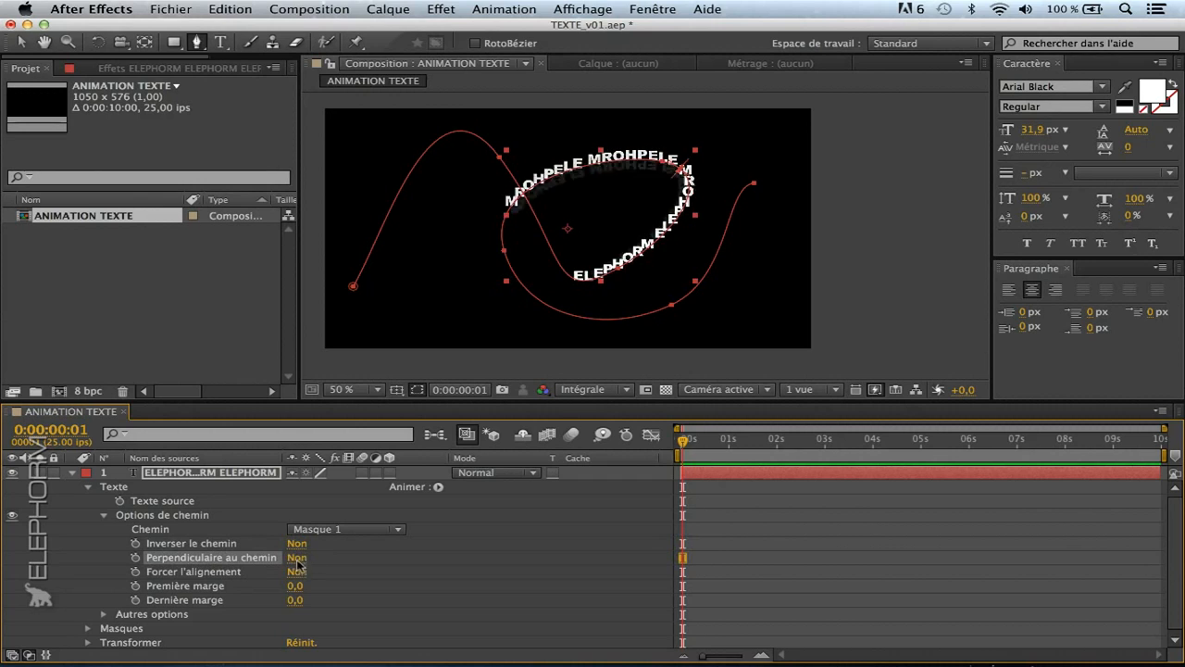
click(297, 560)
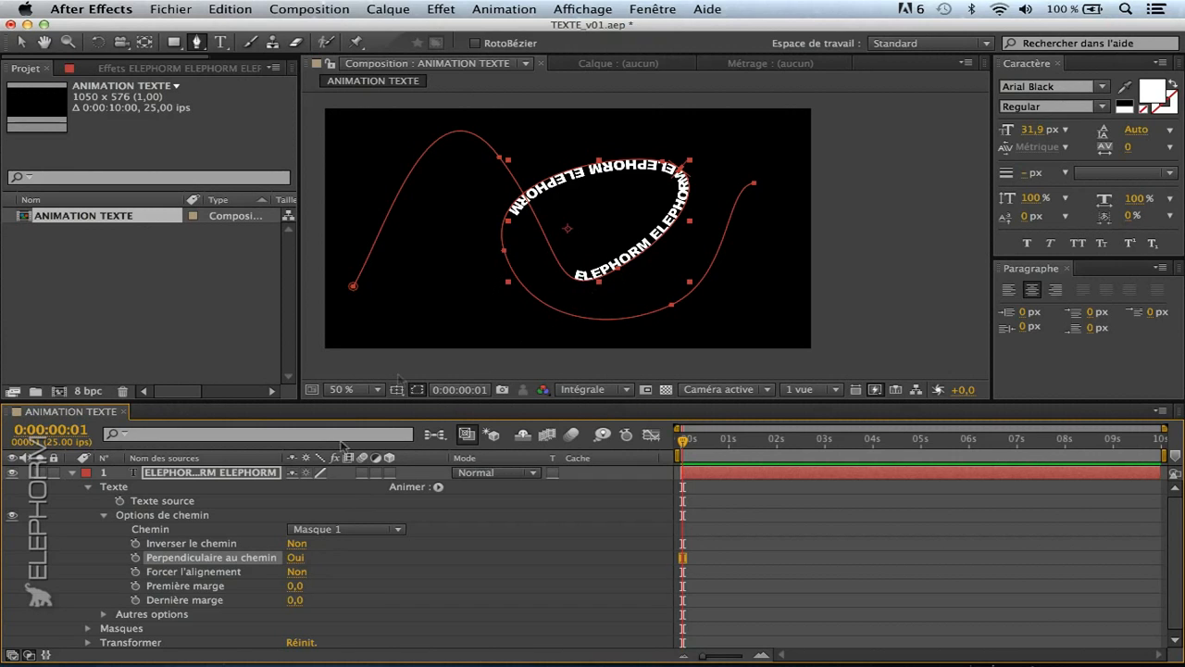
click(296, 559)
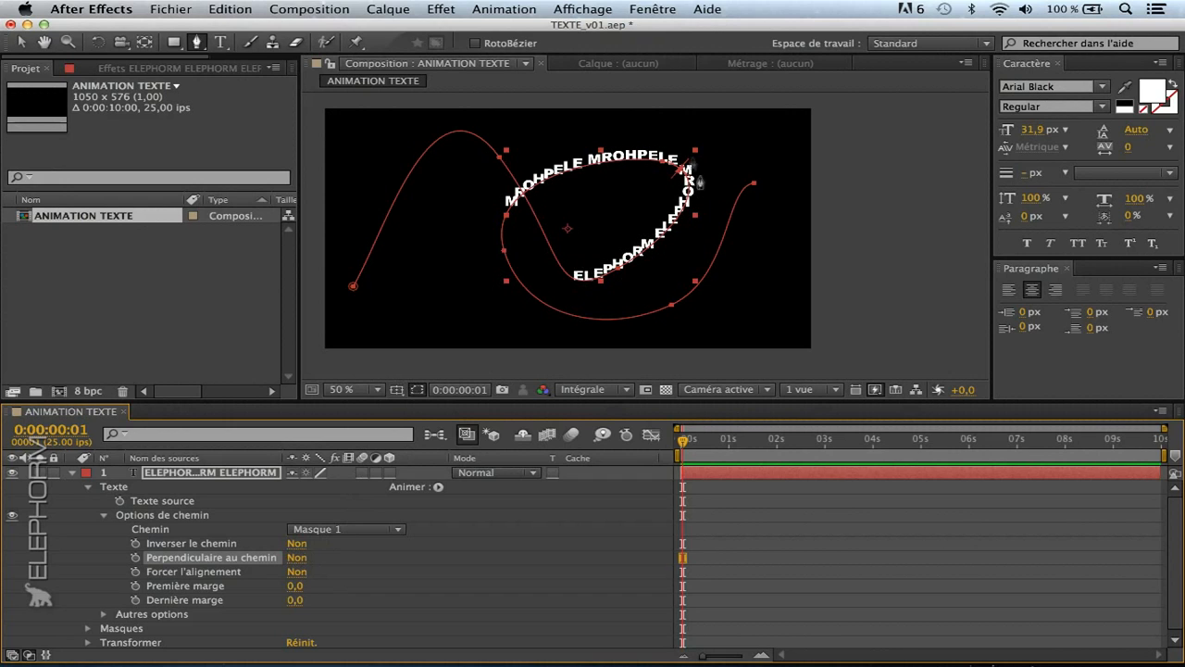
click(297, 558)
Step: Try Forcer l'alignement set to Oui and switch it back to Non
click(297, 571)
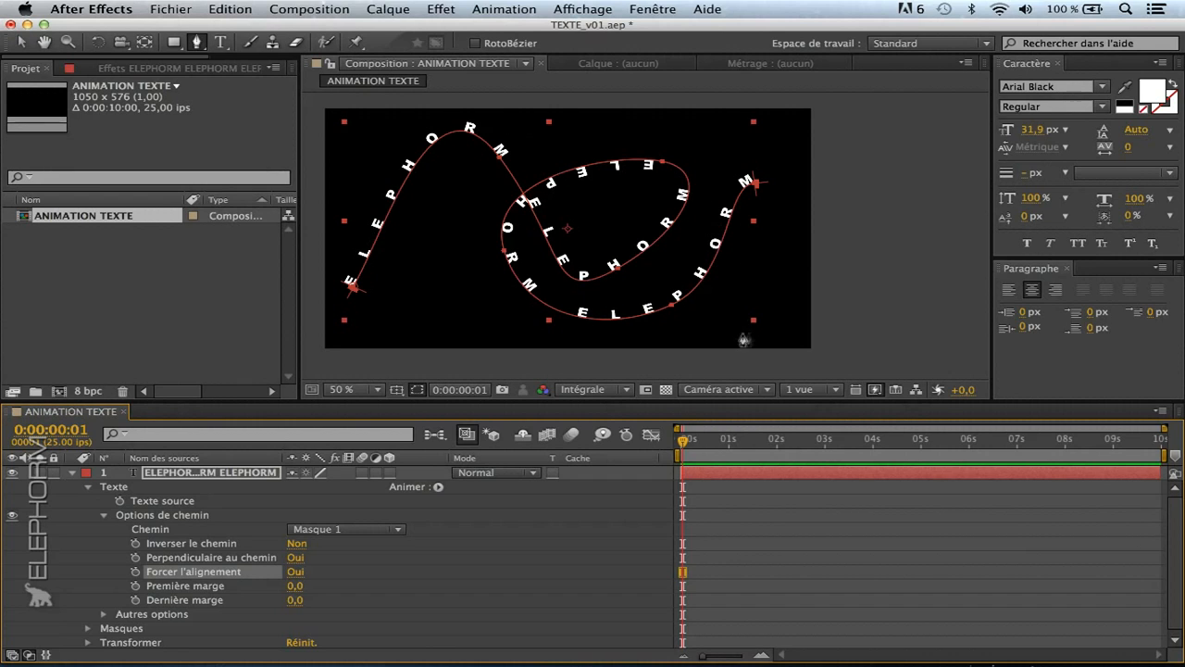
click(190, 587)
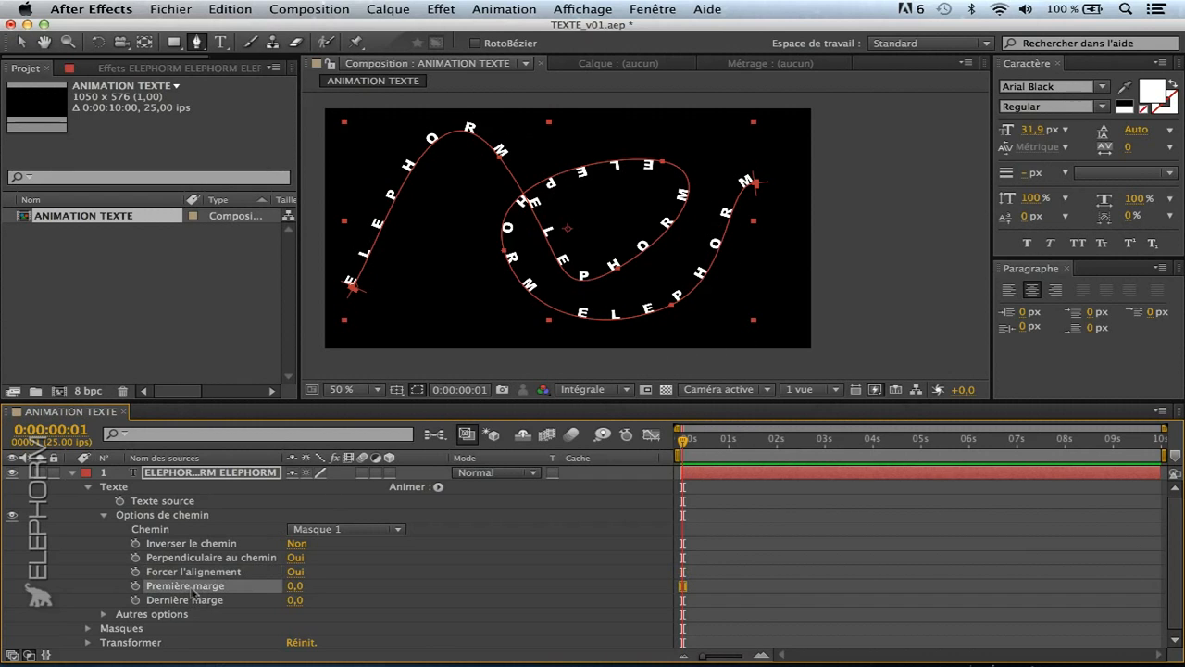
click(296, 571)
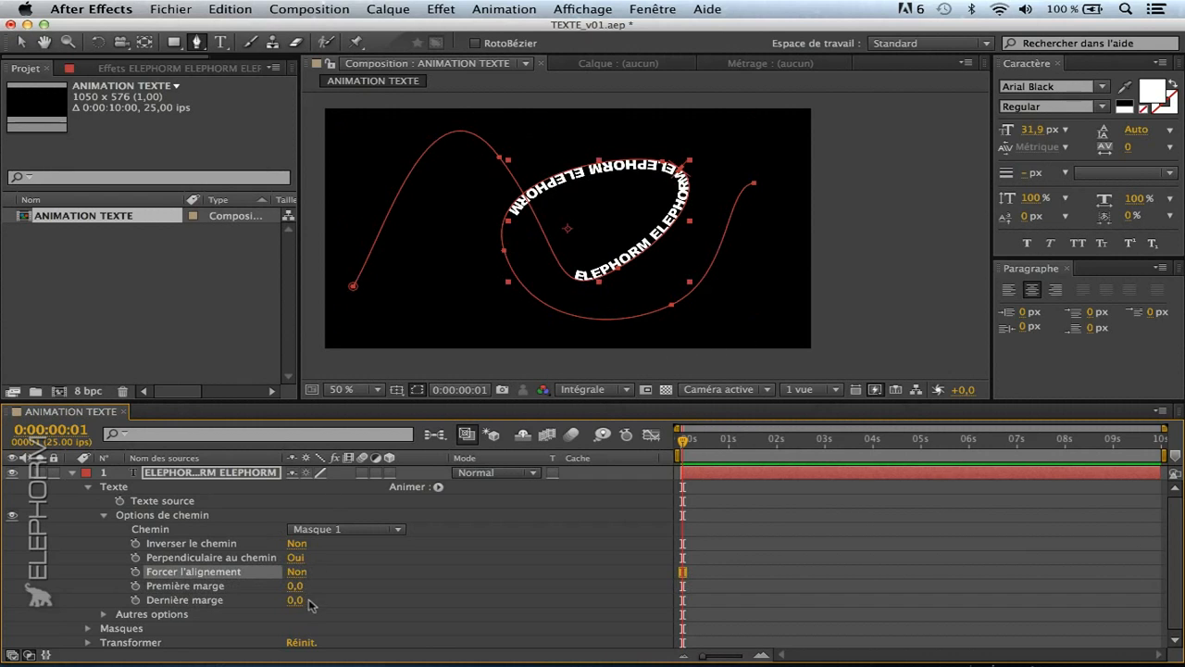
click(200, 587)
click(200, 601)
click(203, 587)
click(207, 599)
click(209, 588)
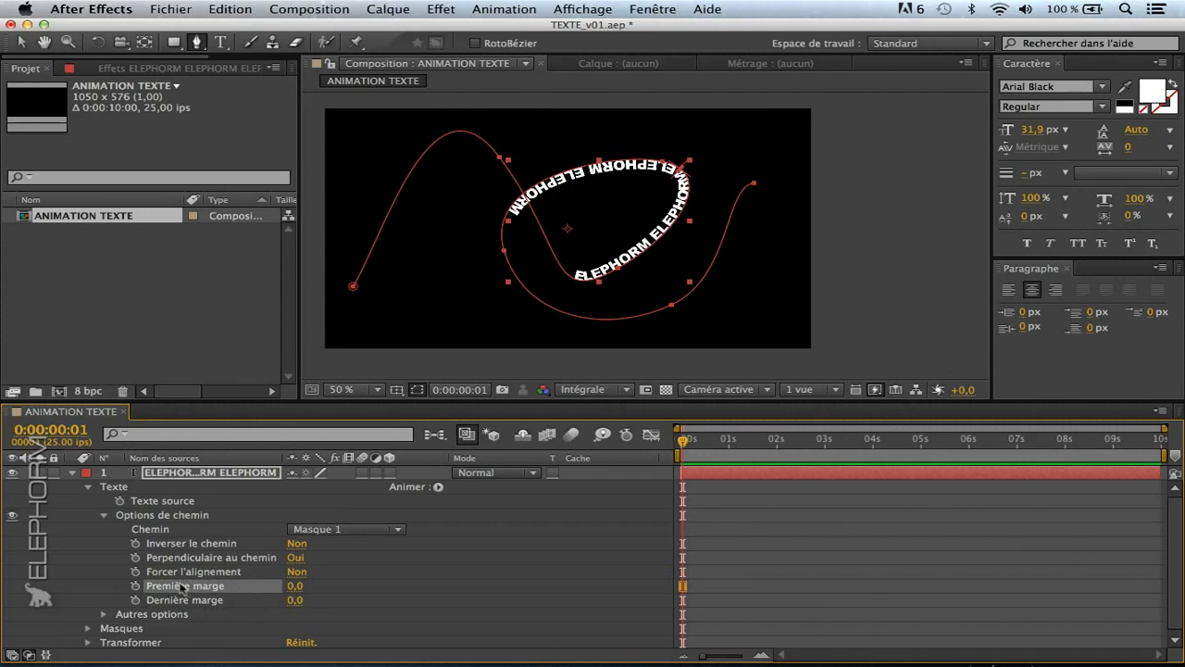
click(192, 602)
Step: Slide the text back and forth along the path with Première marge, ending at -909,0
click(217, 587)
drag(298, 586, 212, 582)
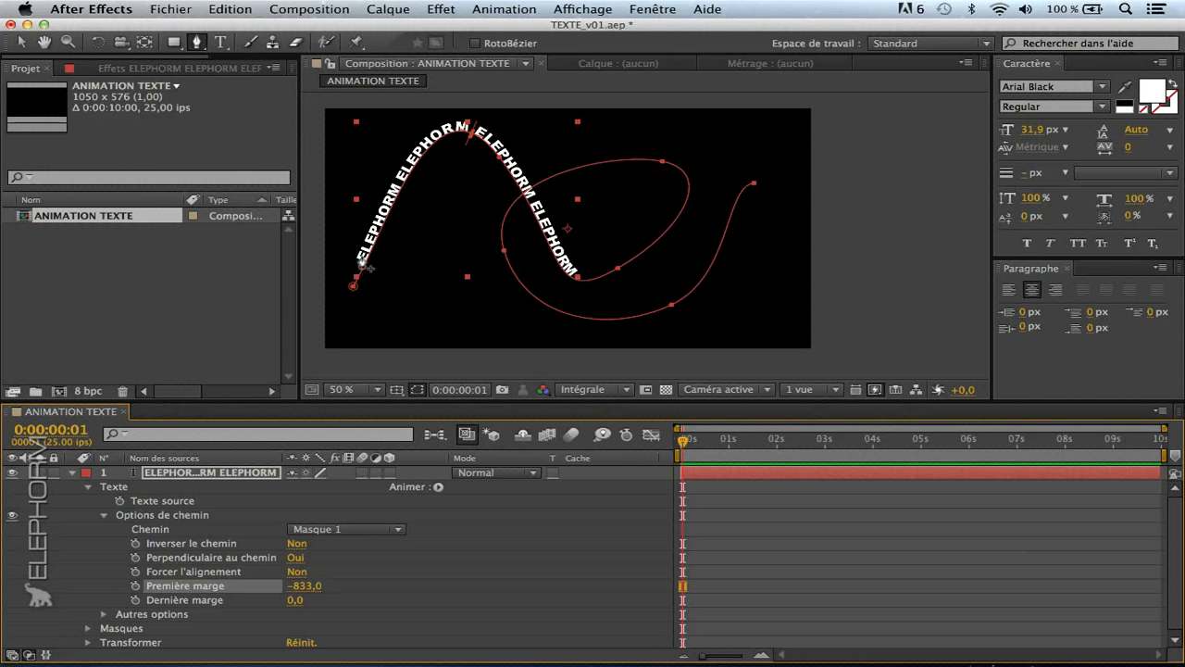
drag(305, 583, 586, 501)
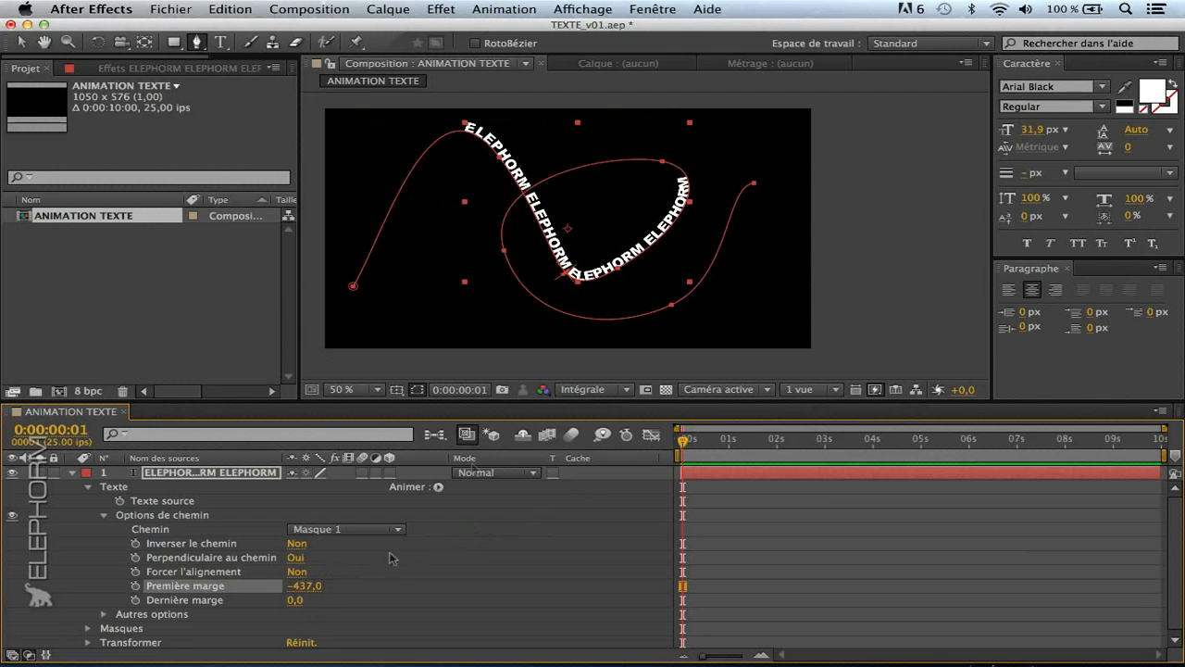
drag(311, 575, 504, 570)
click(362, 601)
mouse_move(301, 585)
mouse_down()
mouse_move(491, 560)
mouse_move(296, 569)
mouse_move(572, 536)
mouse_move(380, 580)
mouse_up()
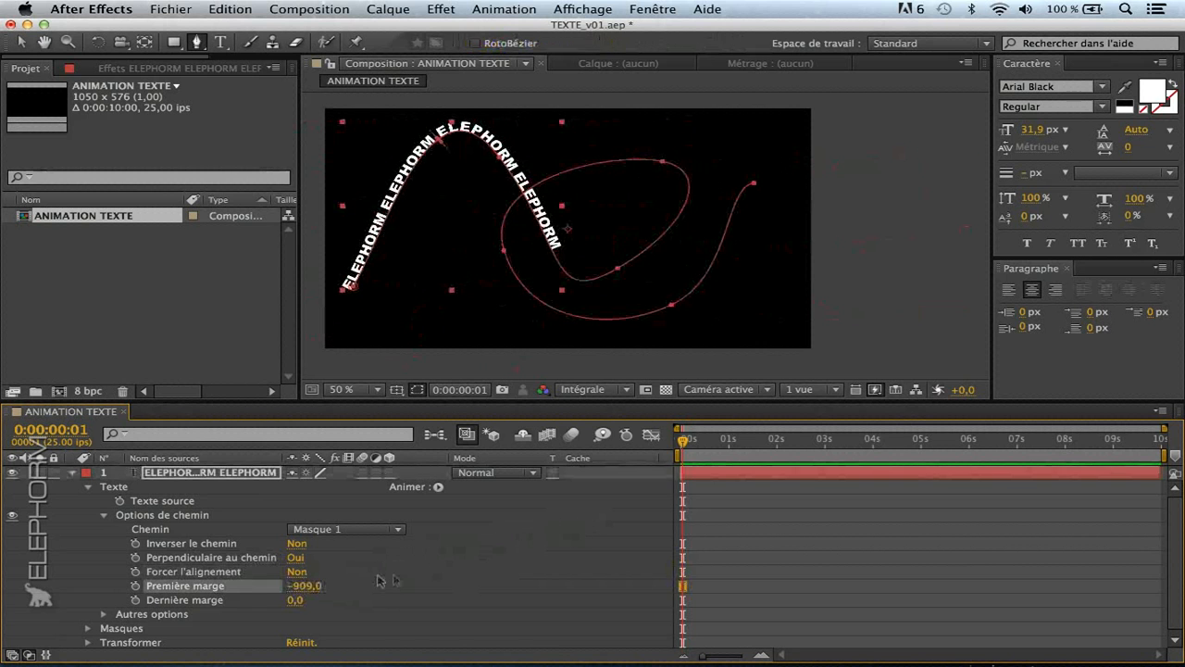
Step: Animate Première marge with keyframes of -909 at 0:00:00:01, 1917 at 0:00:03:23 and -1979 at 0:00:00:00
click(135, 585)
drag(687, 443, 868, 464)
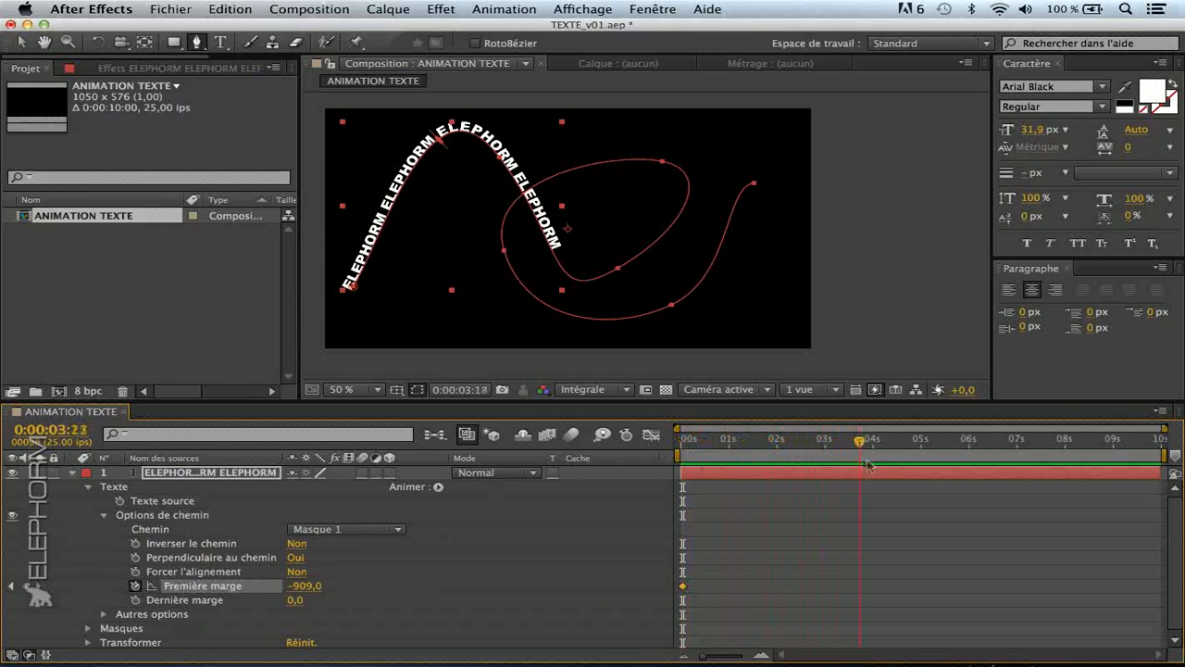
drag(310, 600, 667, 519)
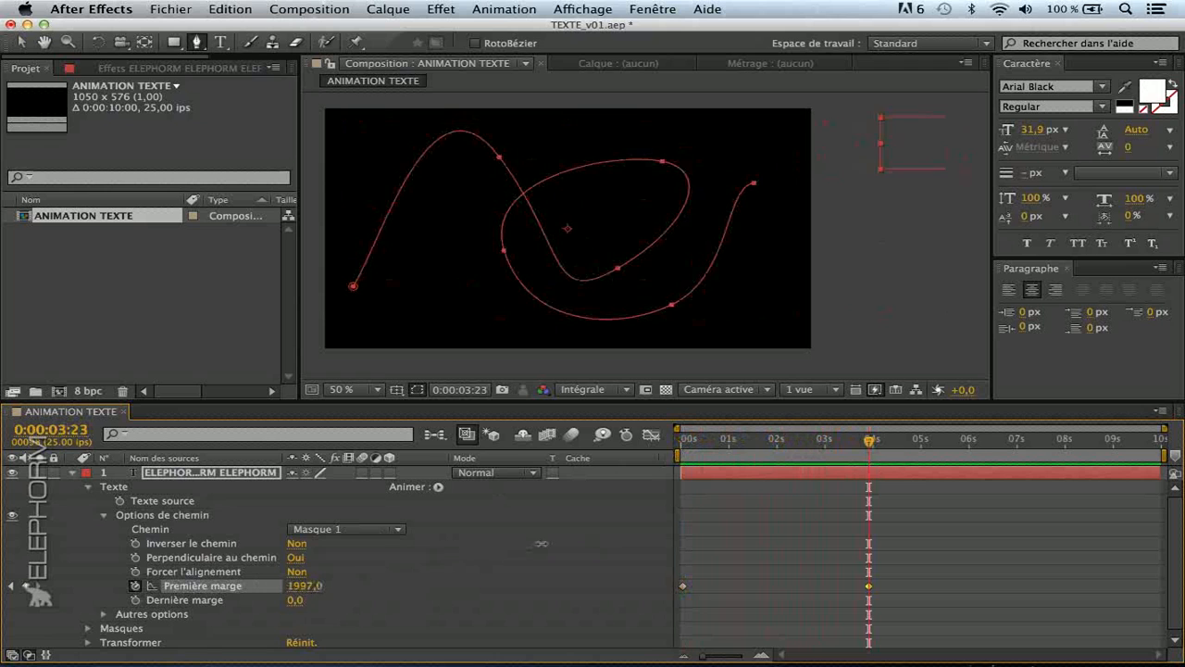
key(Home)
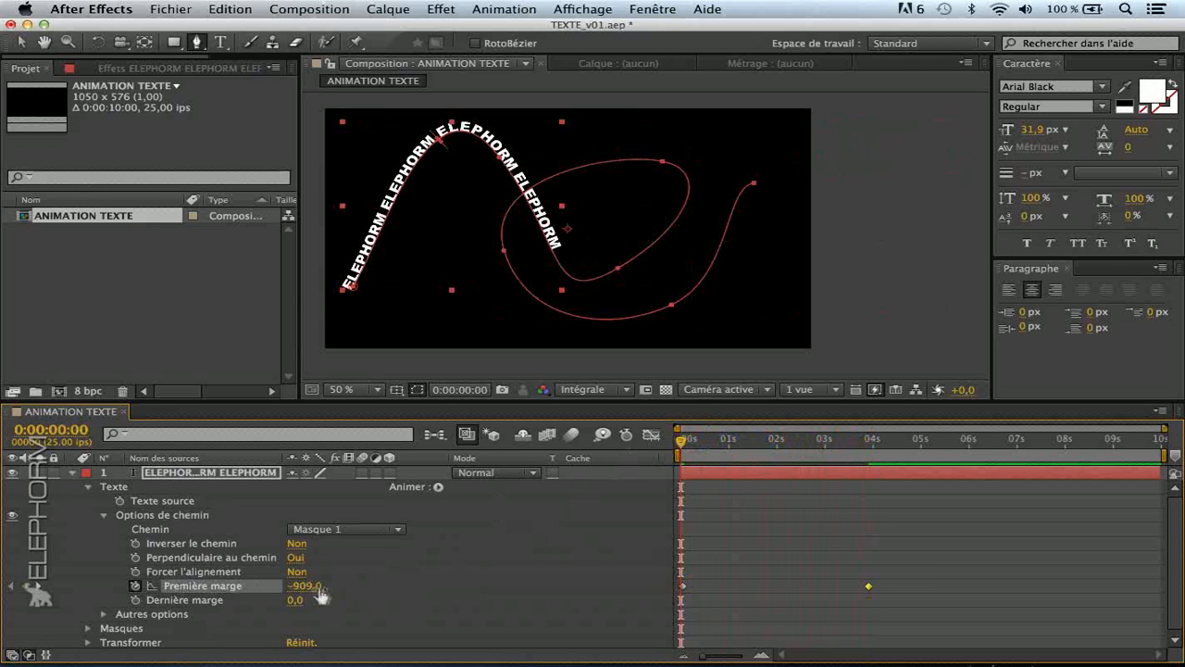
drag(320, 595, 232, 602)
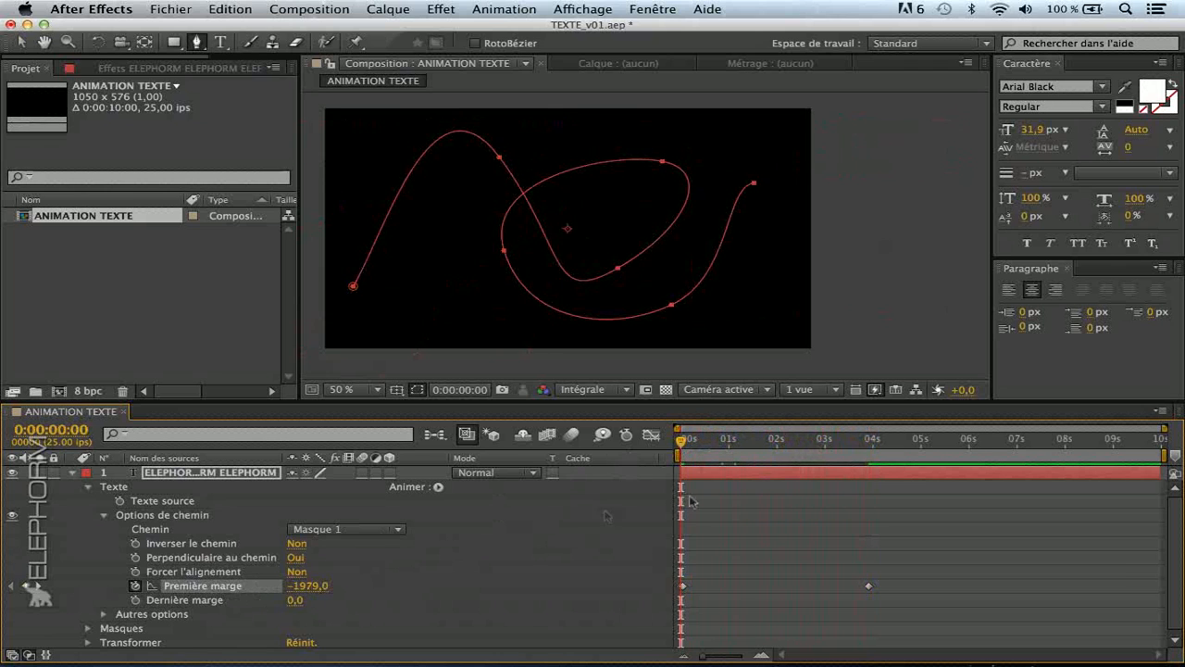
Step: End the work area at 0:00:03:24 and preview the text travelling along the path
drag(759, 447, 872, 446)
key(n)
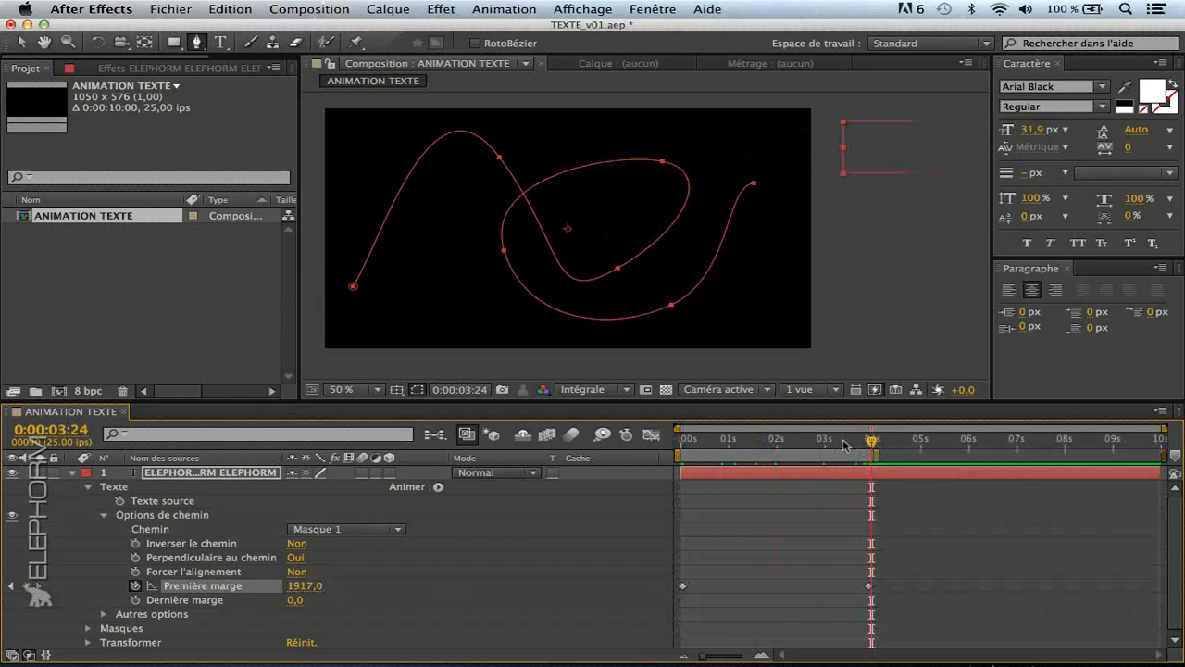
key(KP_0)
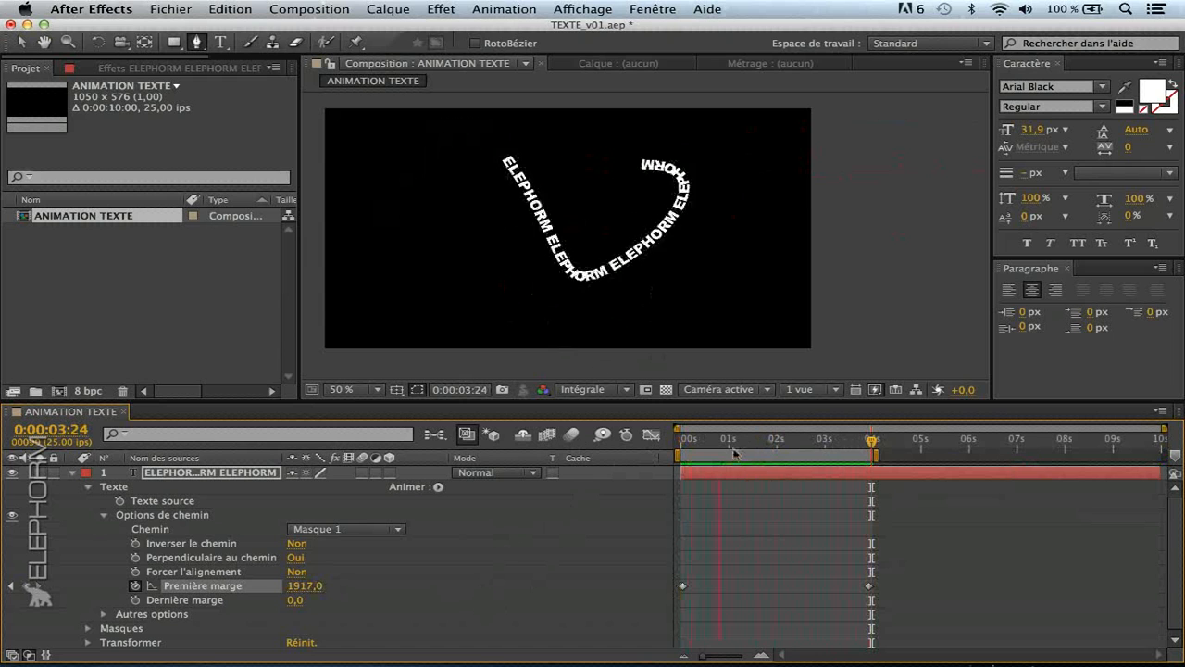
key(space)
Step: Collapse Options de chemin, expand Masque 1's properties and start keyframing Tracé du masque from 0:00:00:00
mouse_move(751, 444)
mouse_down()
mouse_move(769, 444)
mouse_move(754, 444)
mouse_up()
key(v)
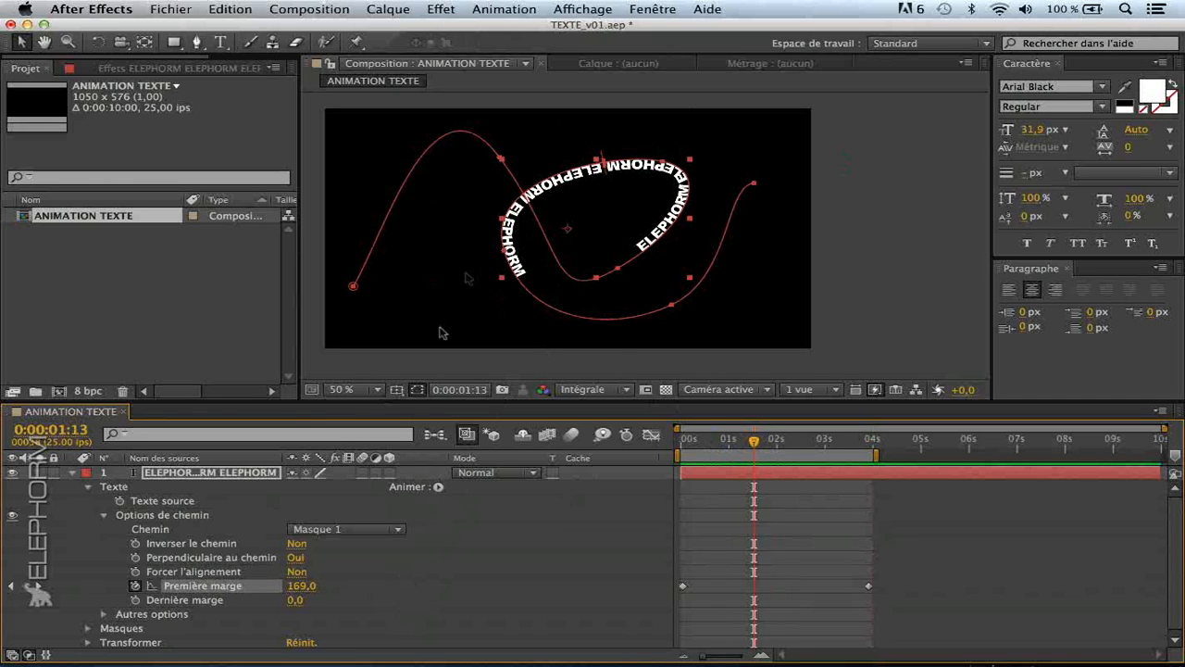
click(105, 516)
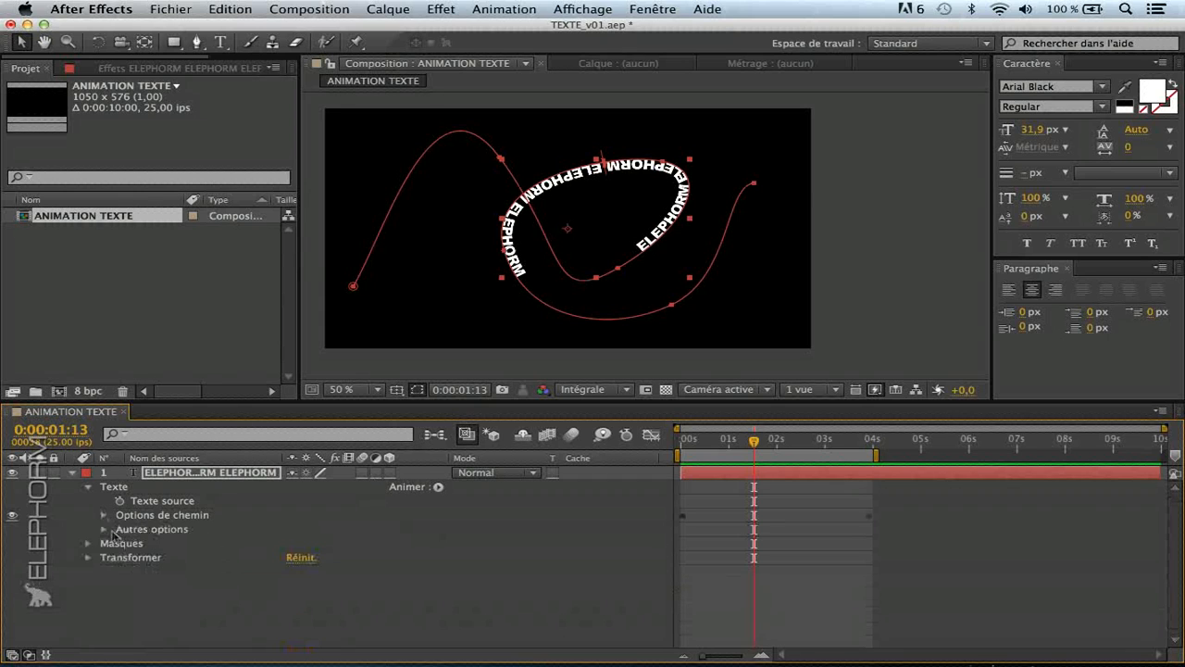
click(88, 544)
click(103, 557)
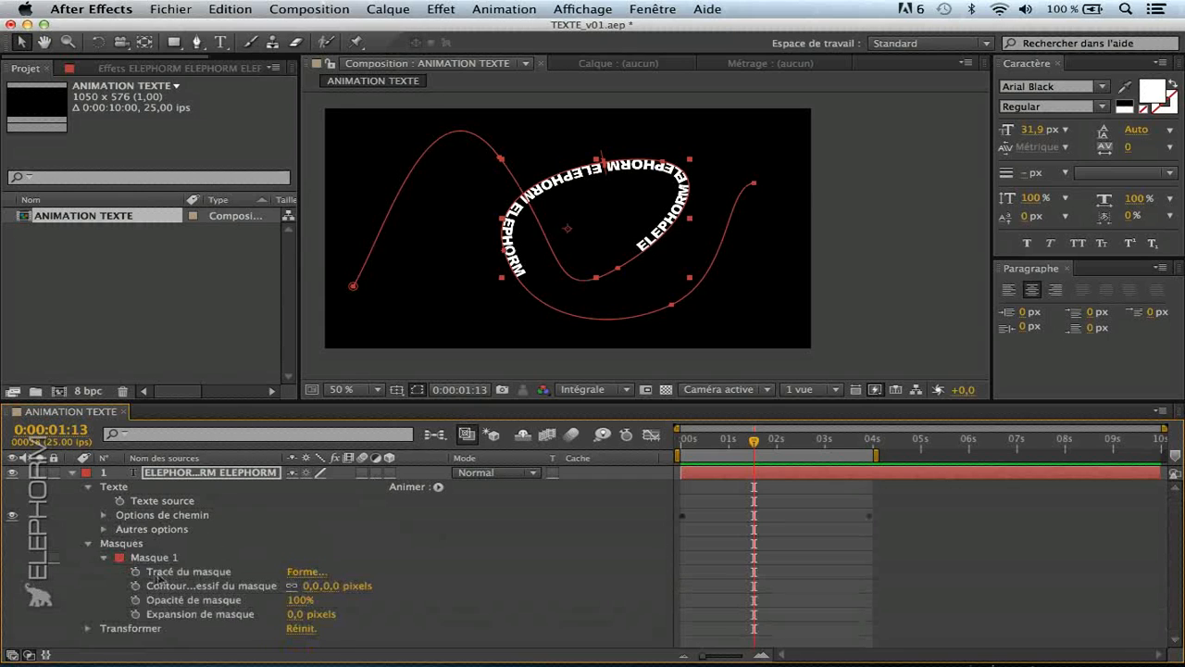
click(178, 572)
drag(738, 432, 872, 440)
click(135, 572)
Step: Reshape Masque 1 at 0:00:03:24 by moving its points, raising the start point and lowering the second into a dip
mouse_move(615, 268)
mouse_down()
mouse_move(627, 179)
mouse_move(653, 213)
mouse_move(627, 269)
mouse_up()
drag(504, 251, 482, 292)
drag(353, 286, 367, 156)
drag(398, 105, 386, 279)
drag(482, 292, 422, 303)
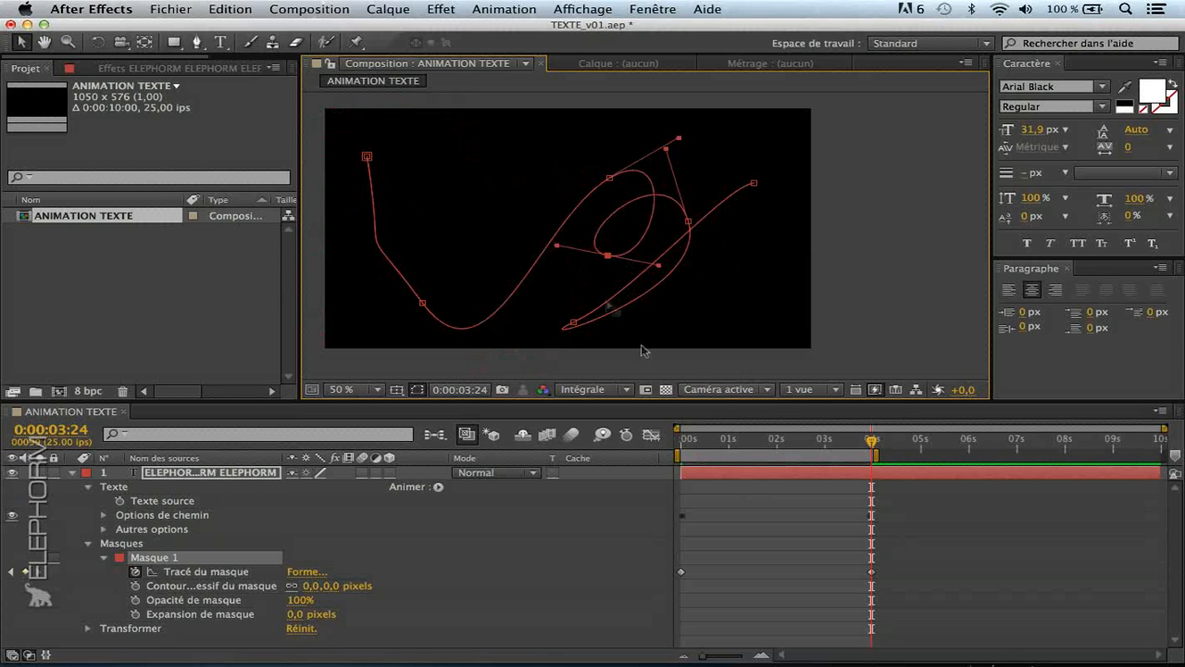
Step: Preview the text travelling along the animated mask path
key(space)
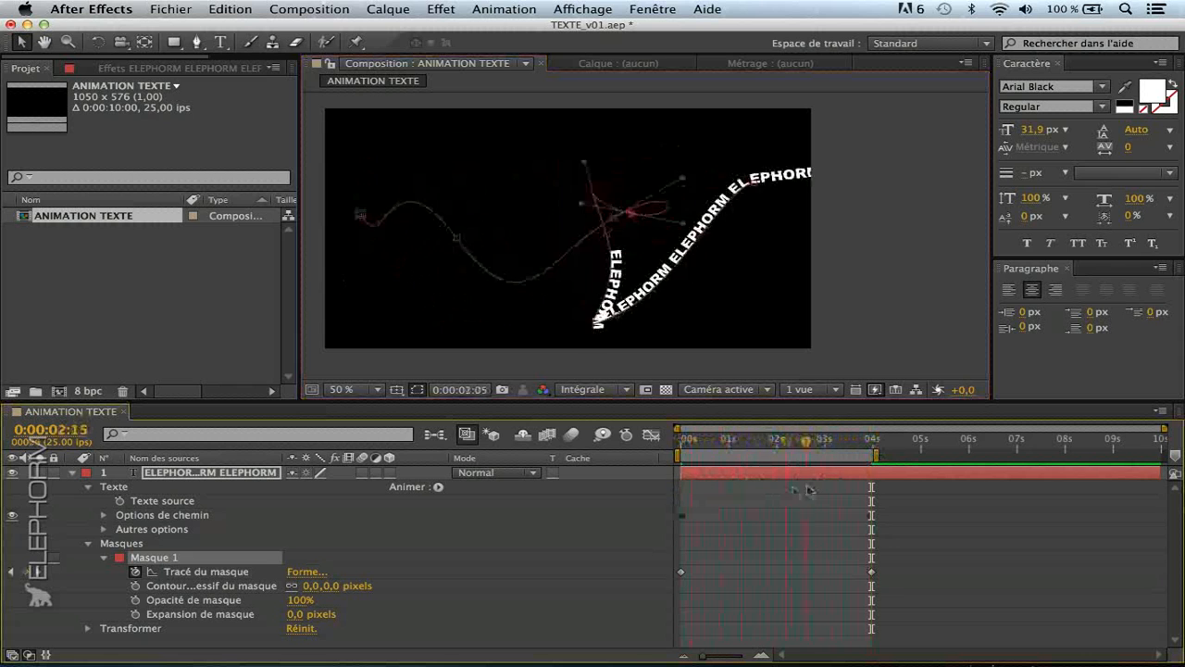
key(space)
key(space)
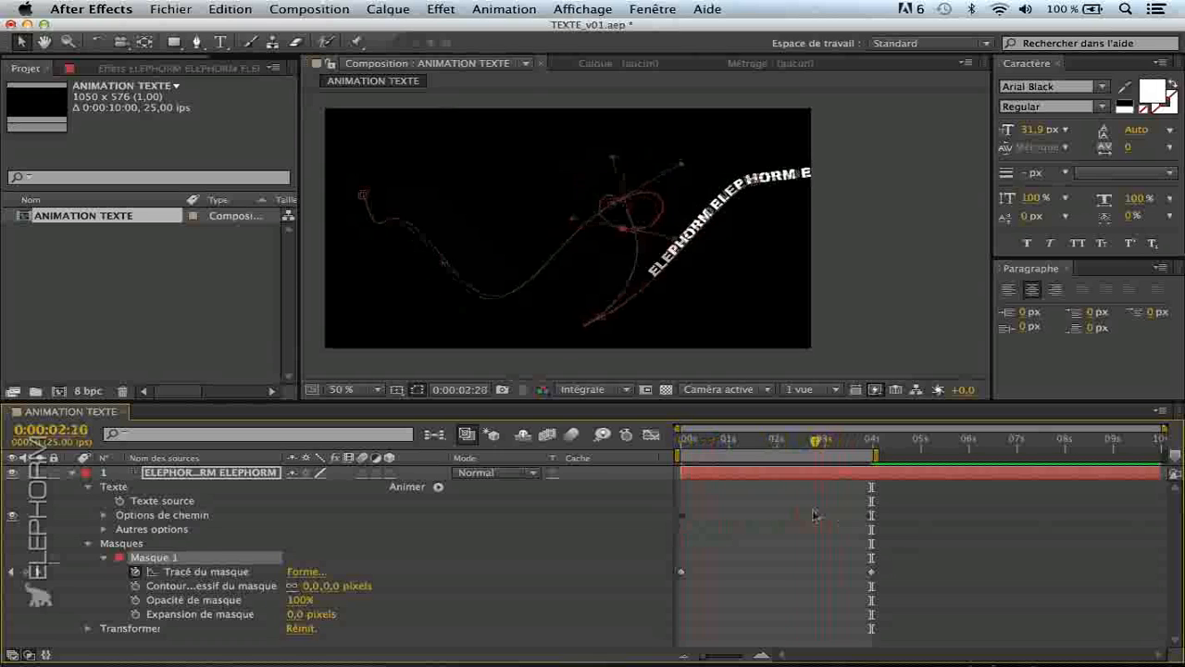
key(space)
key(space)
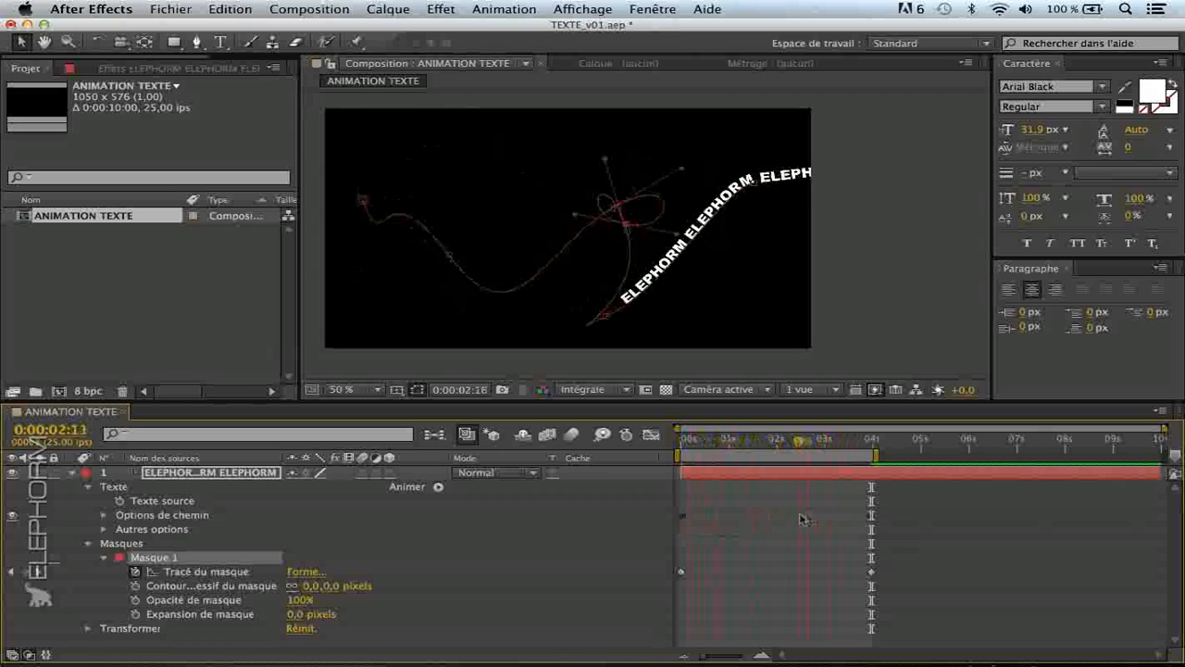
key(space)
Step: Collapse the Masques group and reselect the ELEPHORM text layer
click(88, 542)
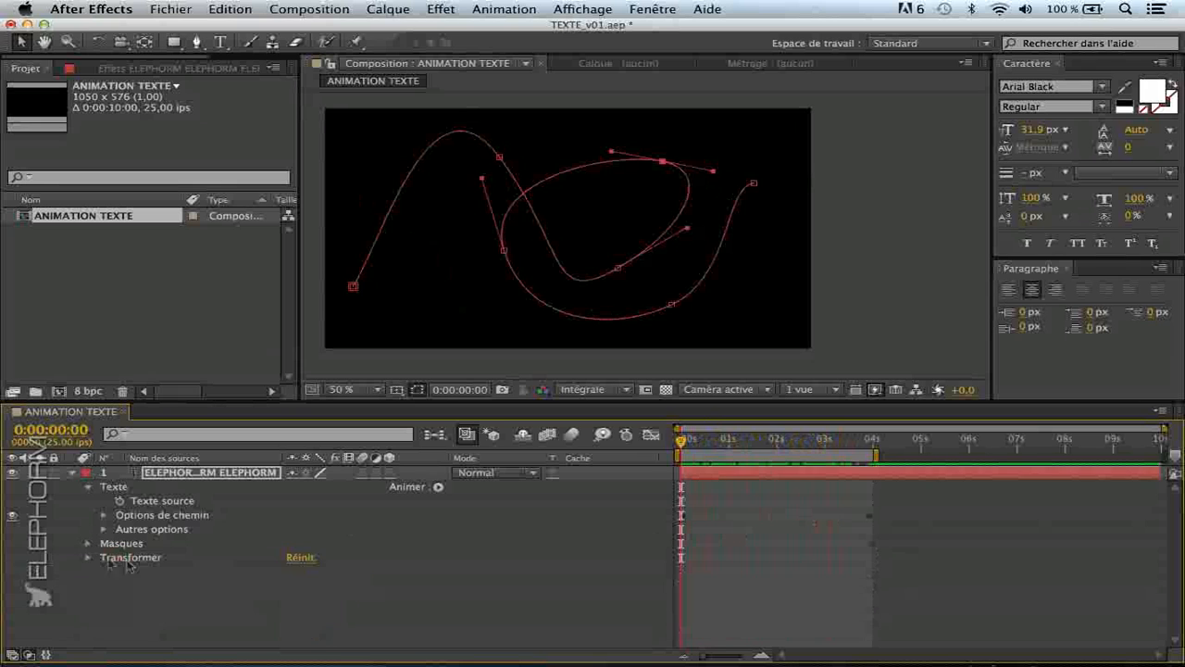
click(222, 584)
click(220, 474)
click(245, 592)
click(219, 473)
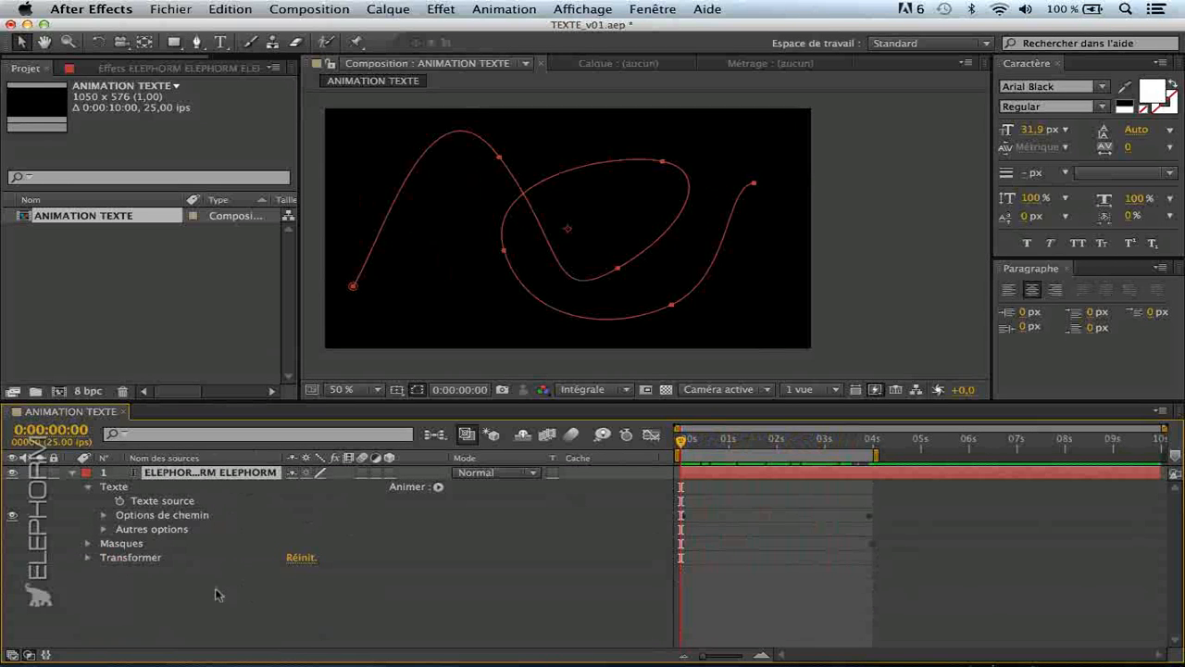
Step: Expand Autres options and widen the source name column to show the full option names
click(103, 529)
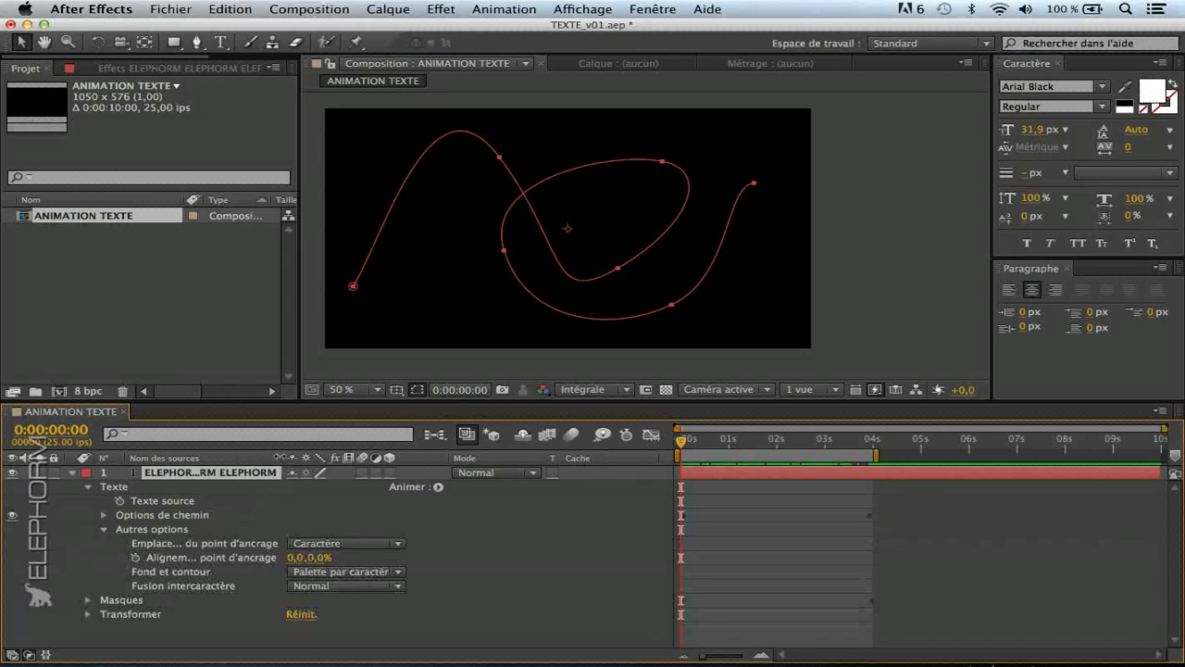
drag(281, 458, 328, 457)
click(196, 546)
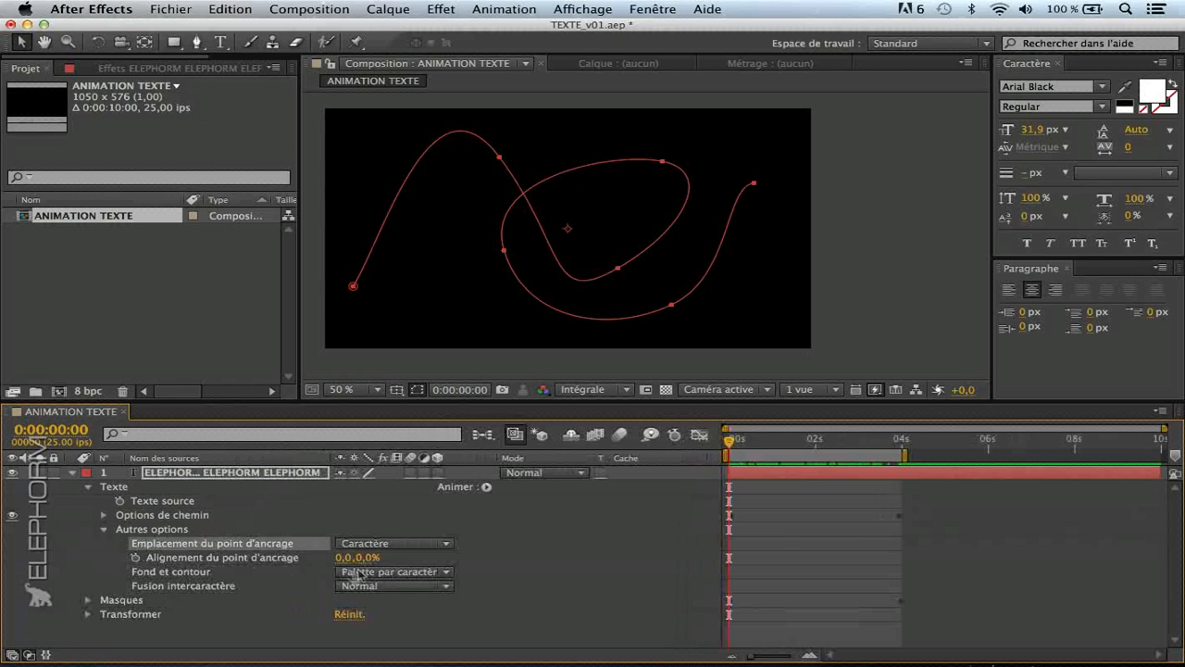
Step: Go to 0:00:01:10 and set the text layer's Chemin option back to Aucun(e)
drag(766, 446, 789, 444)
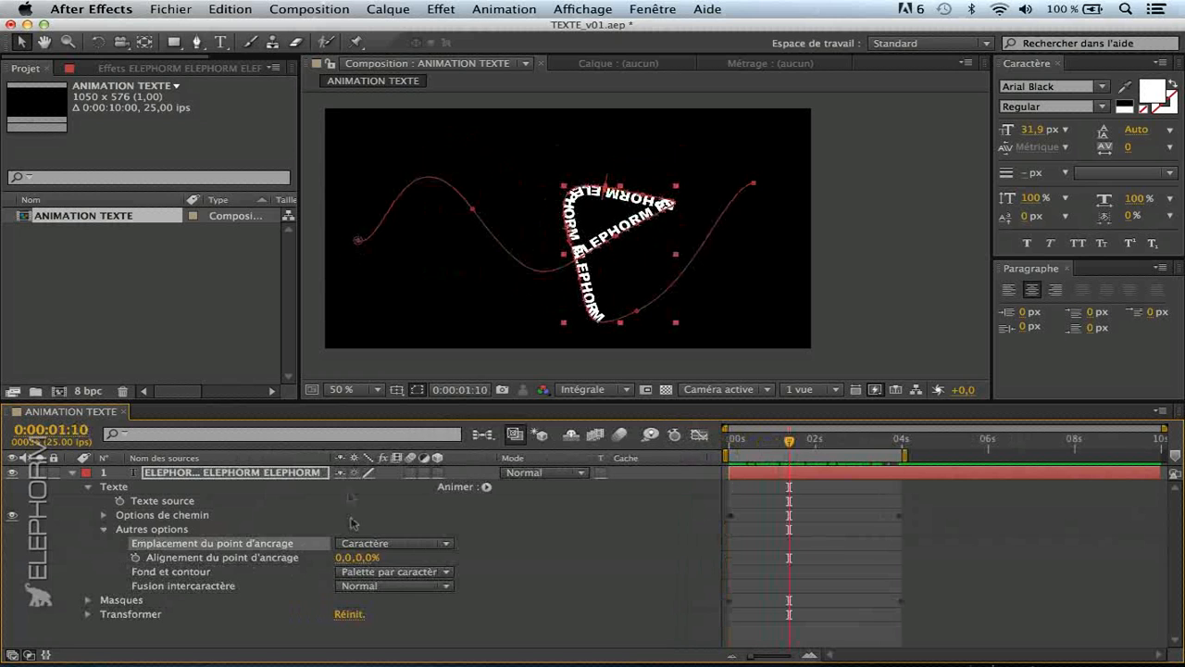
click(104, 515)
click(388, 529)
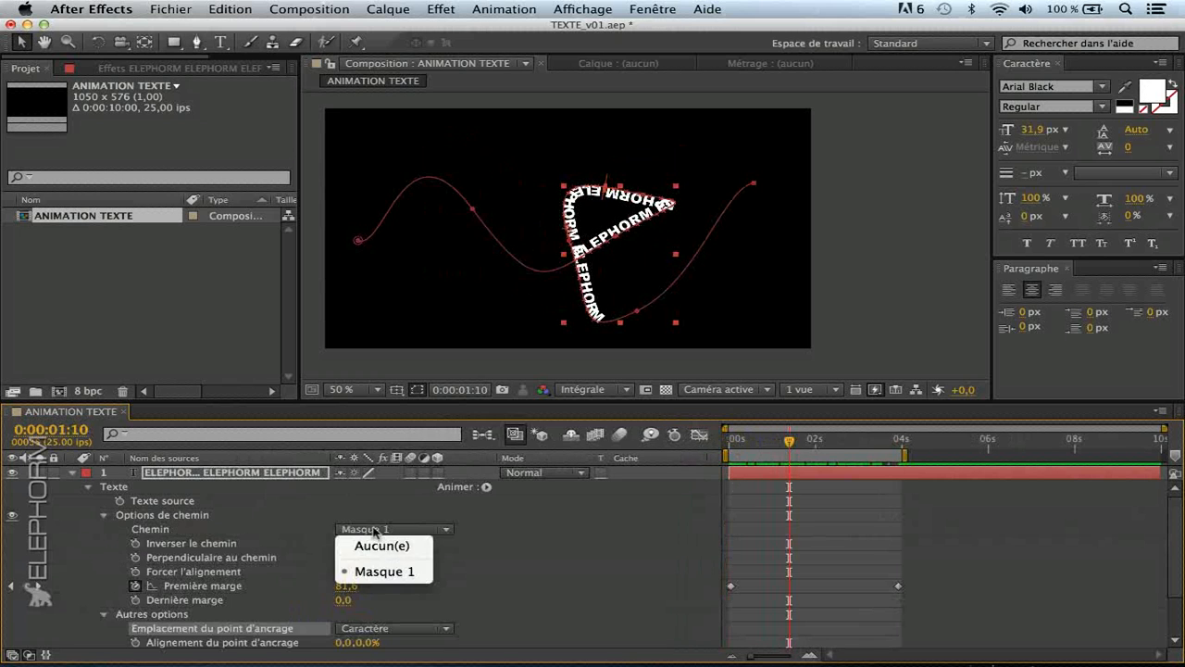
click(373, 539)
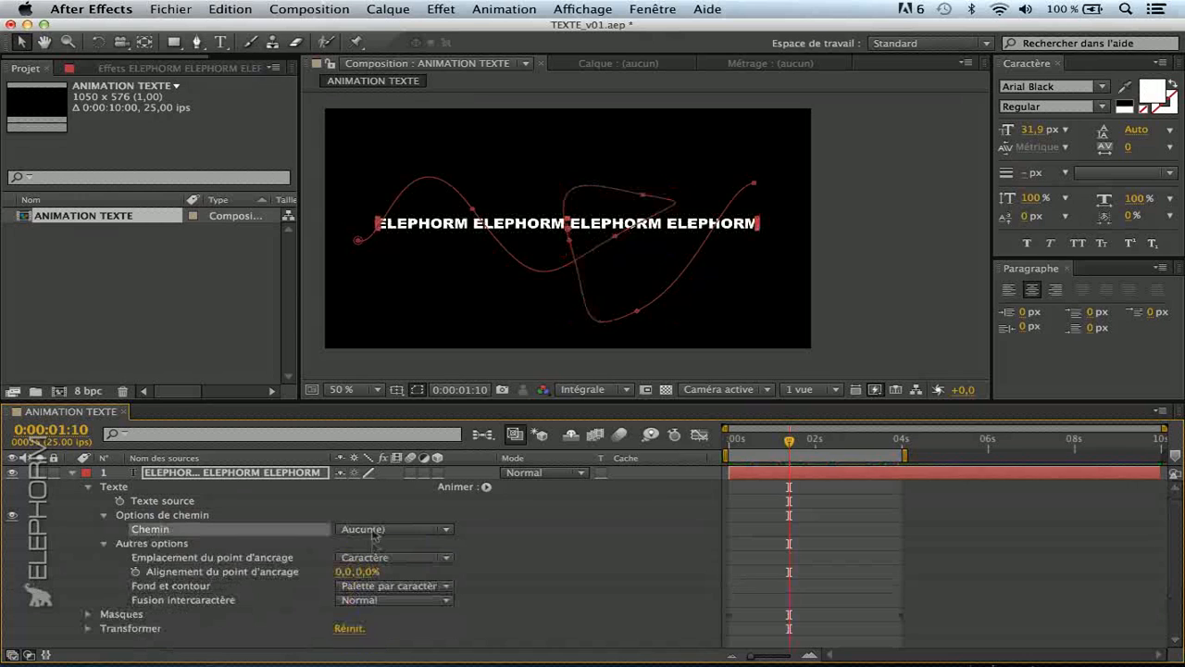
Step: Examine the anchor points at 200 % with Emplacement du point d'ancrage on Caractère, and set the option to Mot
click(179, 562)
click(361, 557)
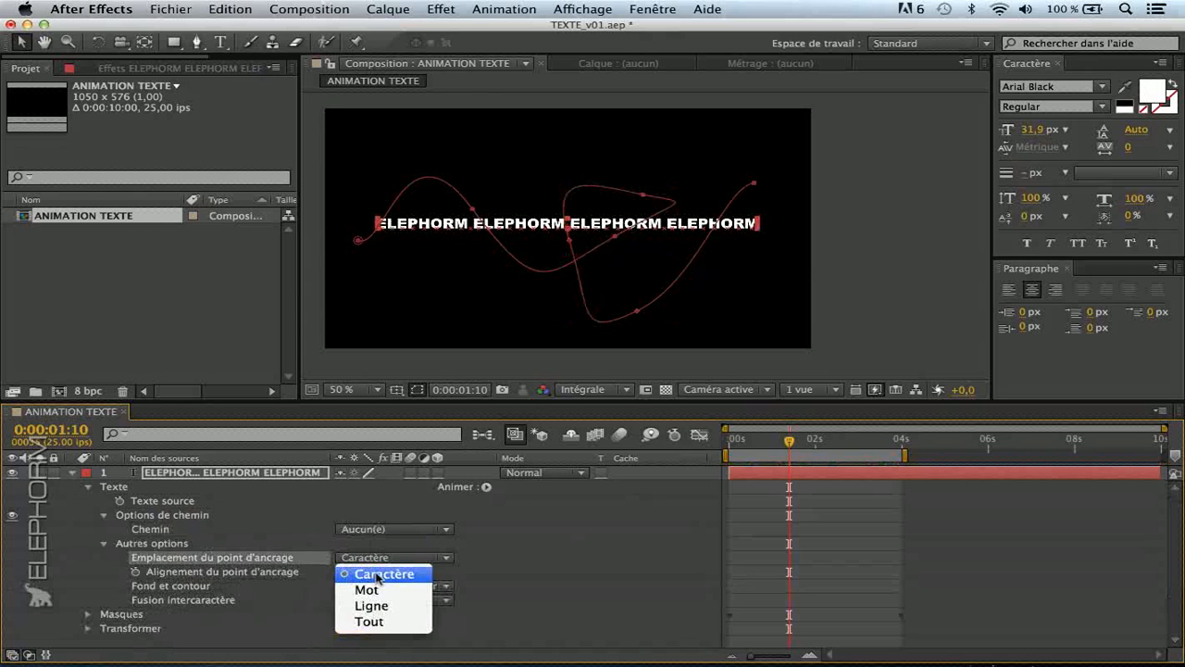
click(384, 574)
click(342, 389)
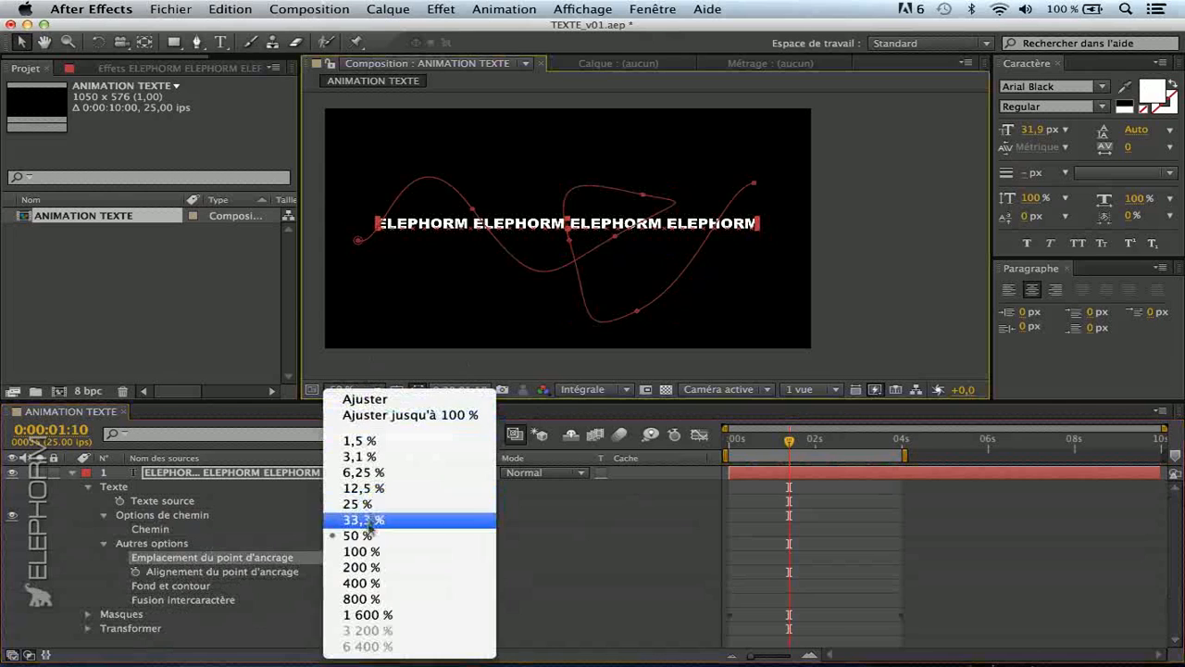
click(361, 566)
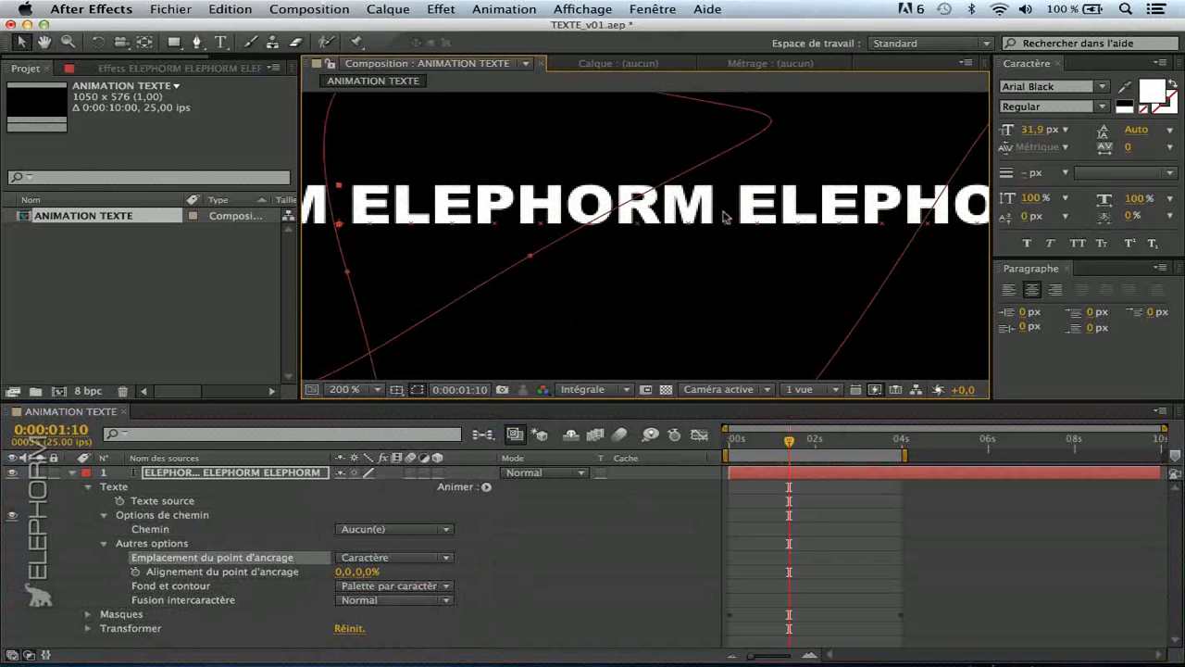
drag(627, 323, 675, 302)
click(398, 557)
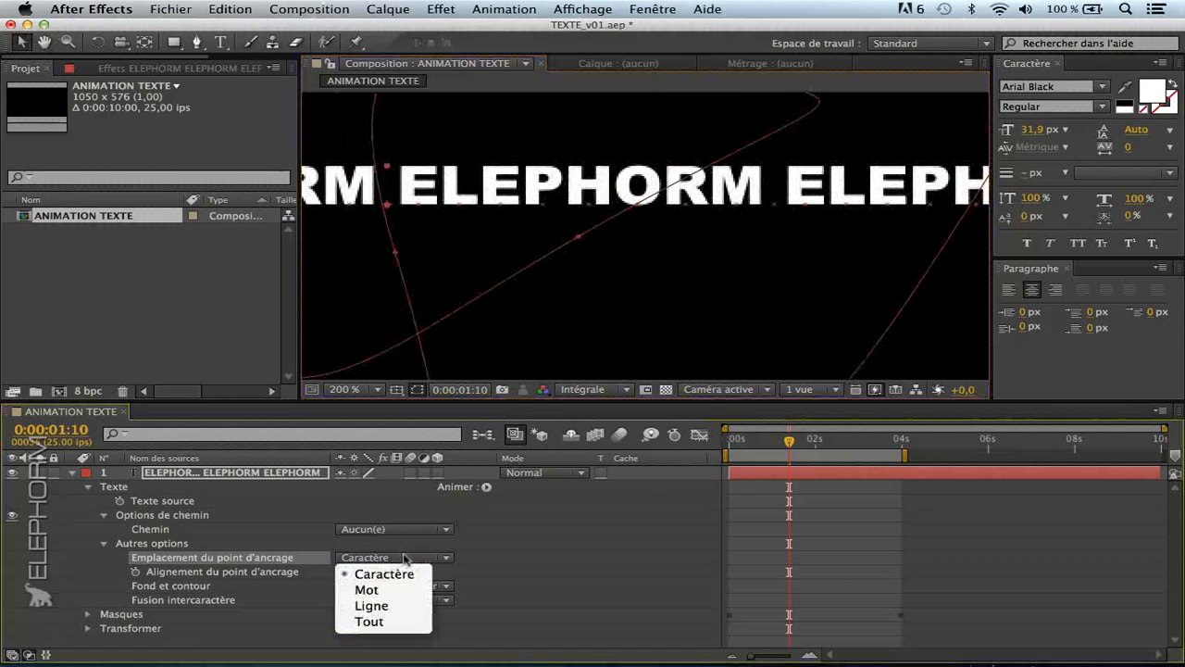
click(394, 590)
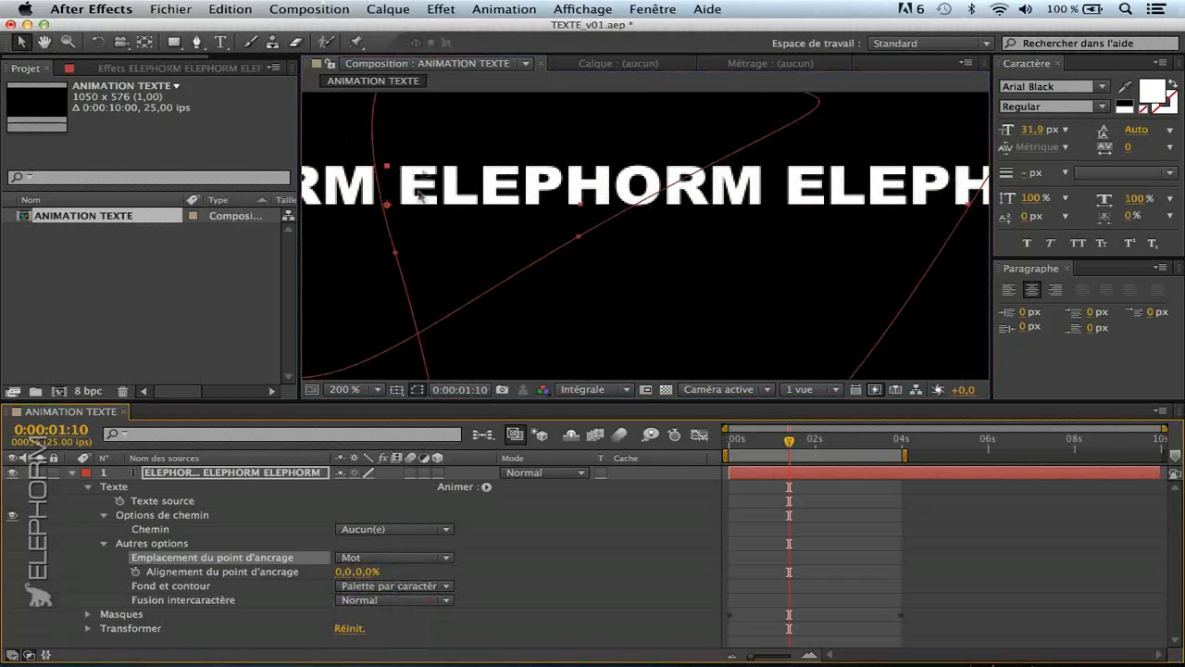
Step: Try another Emplacement du point d'ancrage option on the text layer and set it back to Caractère
drag(701, 225, 630, 256)
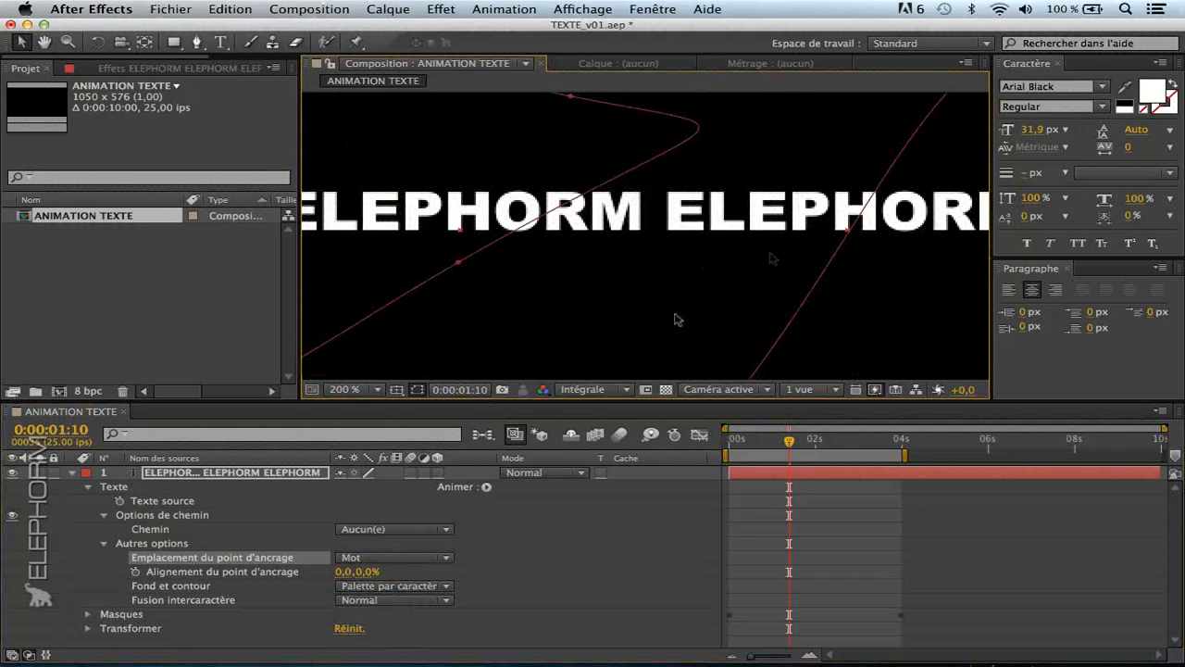
click(368, 559)
click(370, 606)
click(375, 557)
click(378, 575)
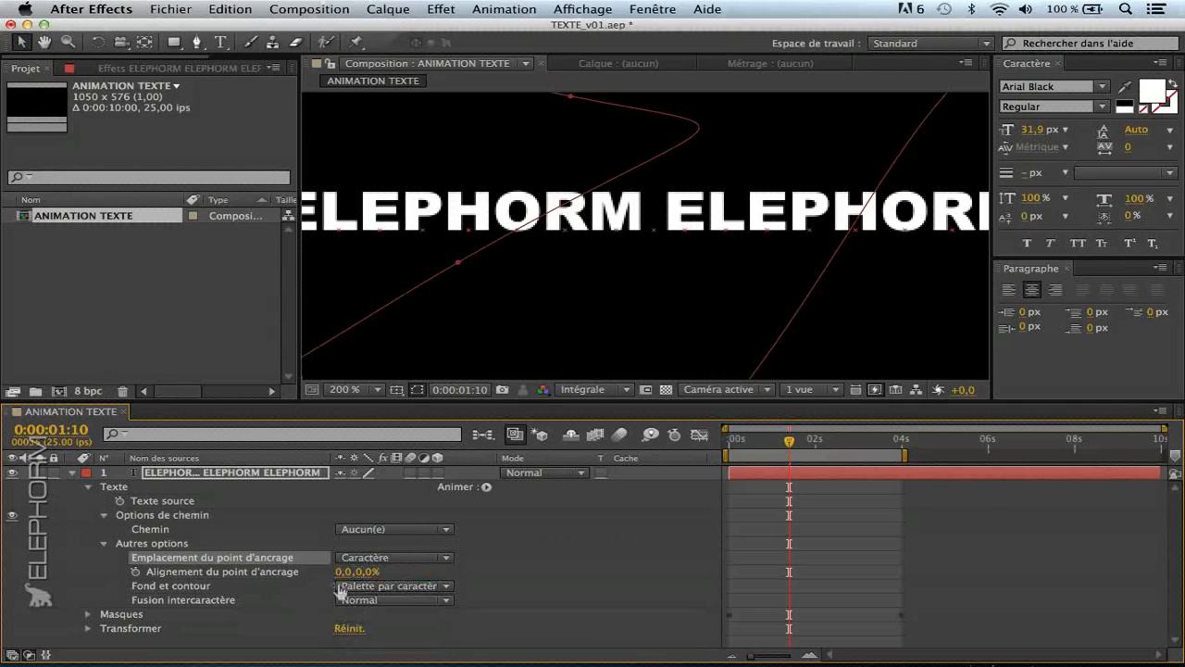
Step: Try a vertical Alignement du point d'ancrage of -51 % on the text layer and undo it
drag(366, 571, 322, 571)
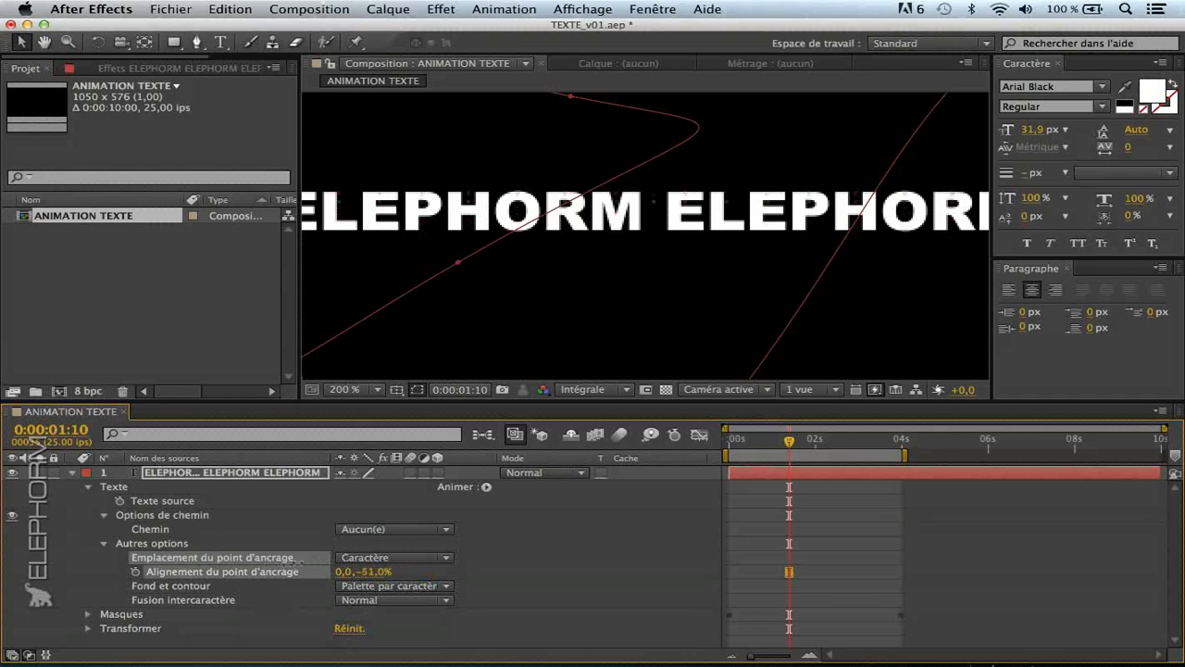
drag(324, 554, 318, 561)
key(super+z)
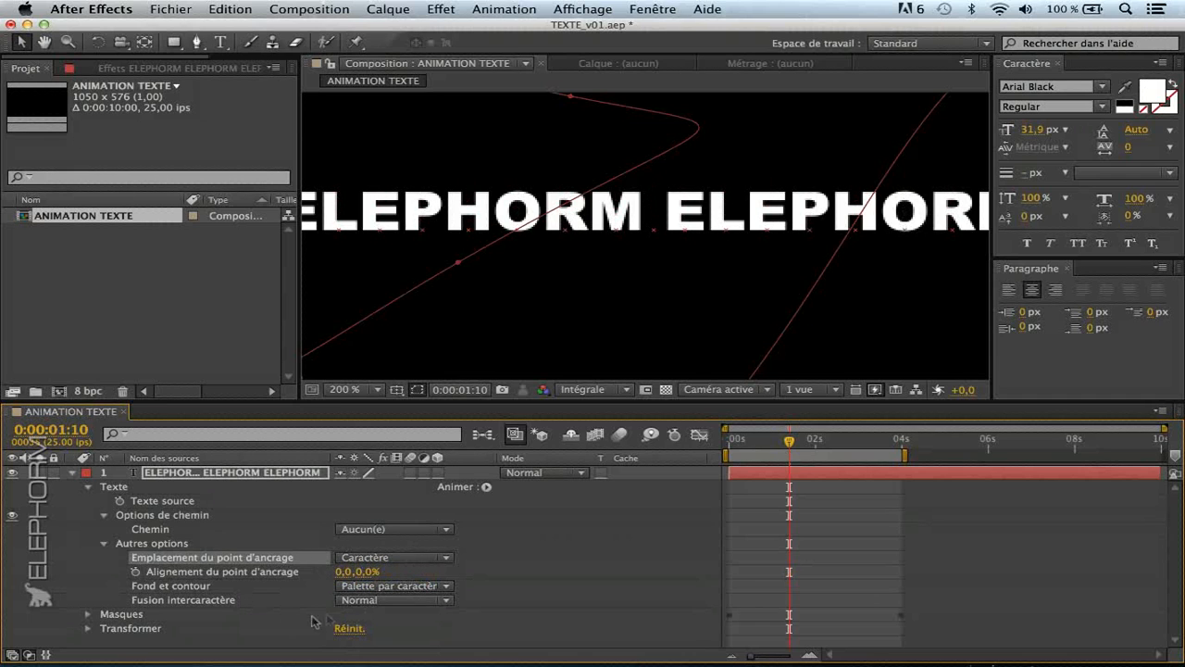
Step: Examine the choices offered for Fond et contour and Fusion intercaractère, keeping Palette par caractère and Normal
click(375, 588)
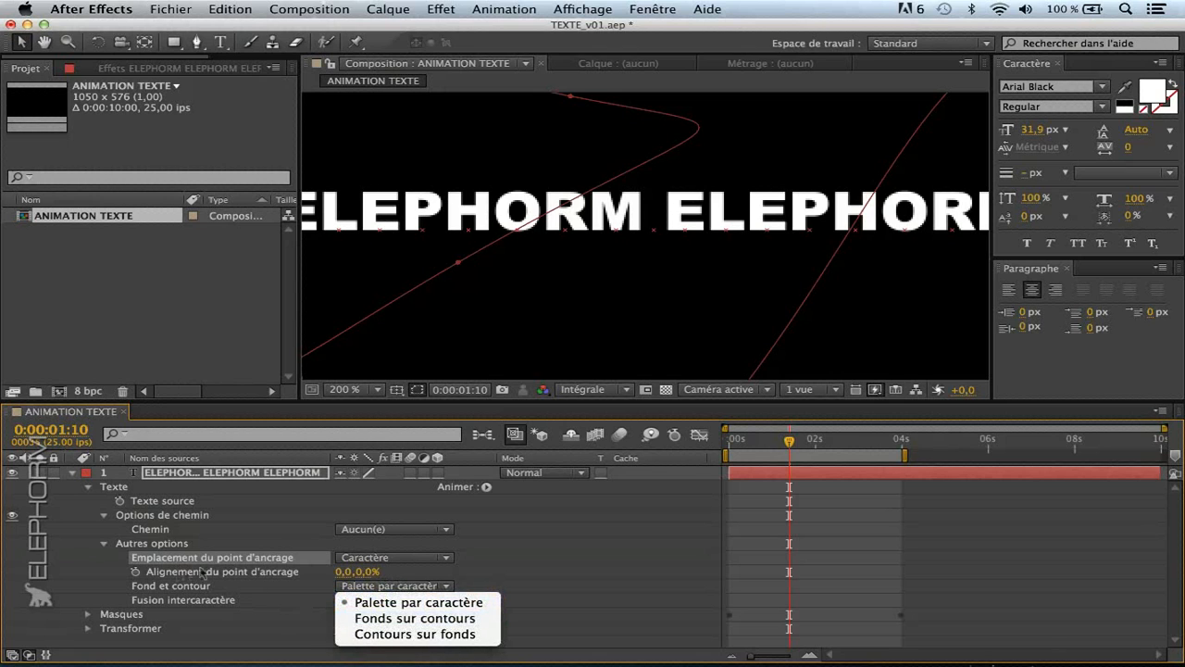
click(404, 602)
click(274, 617)
click(222, 602)
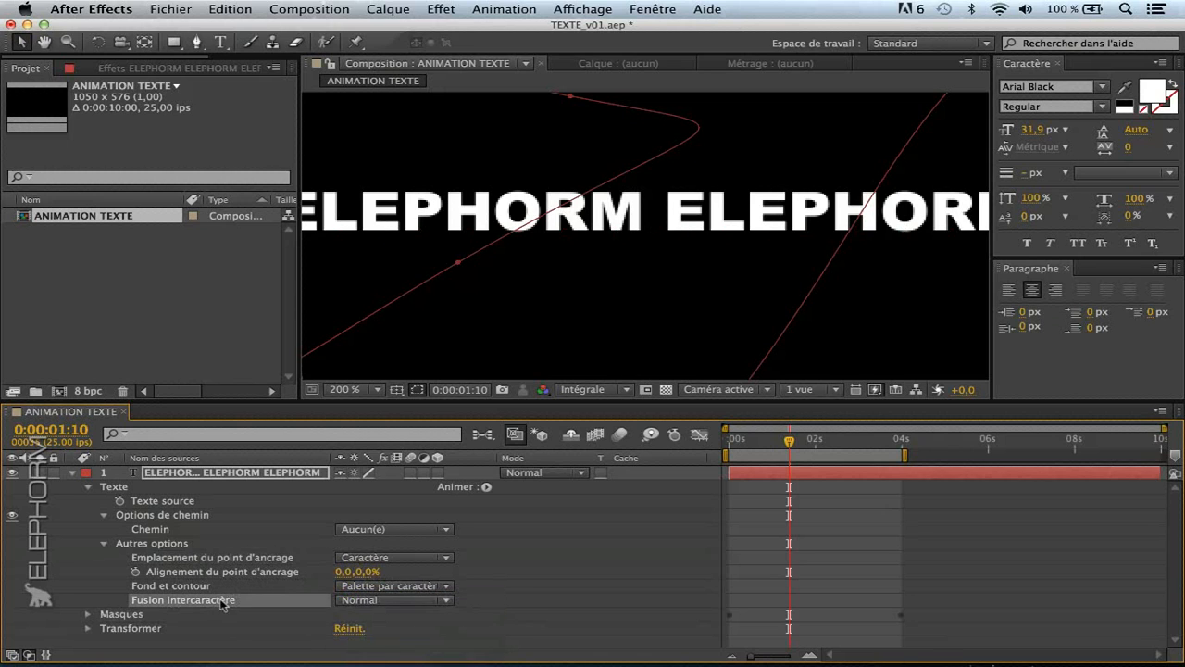
click(352, 601)
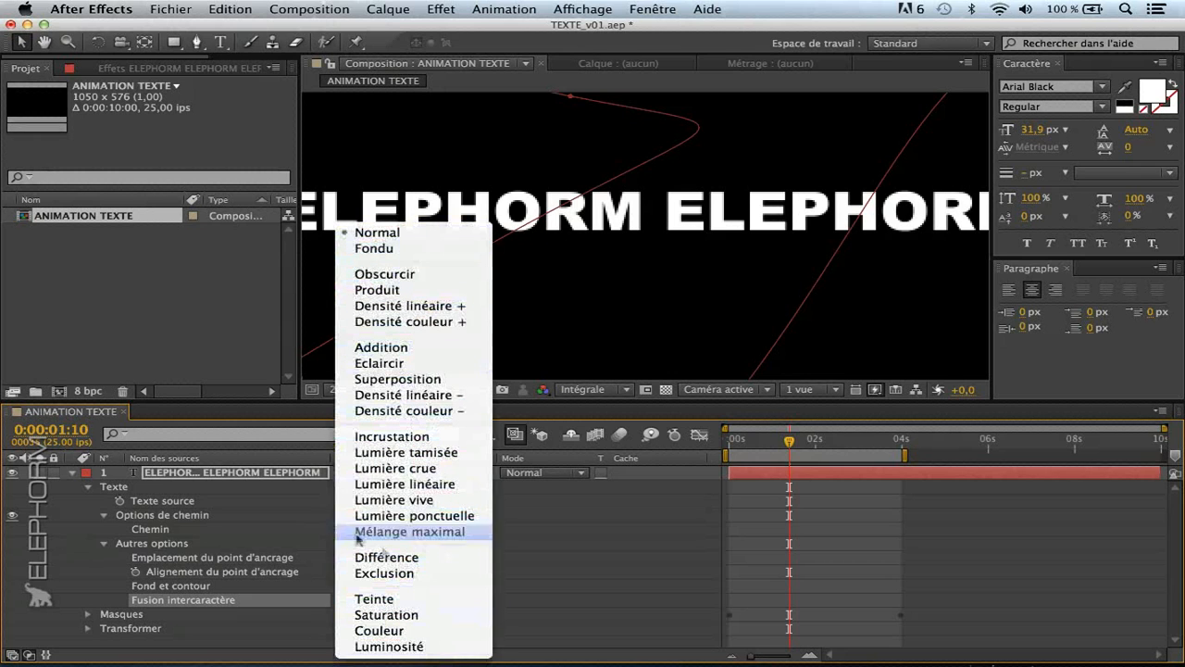
click(231, 639)
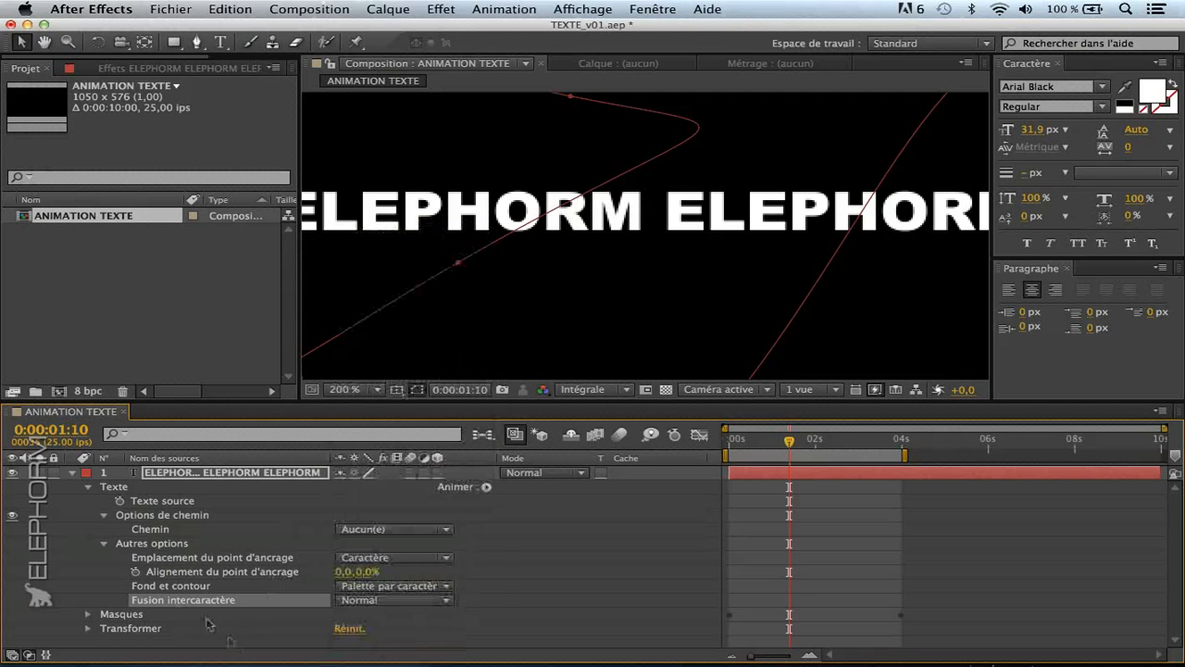
Step: Collapse the Autres options, Options de chemin and Texte groups and reselect the ELEPHORM text layer
click(104, 543)
click(104, 514)
click(88, 487)
click(205, 473)
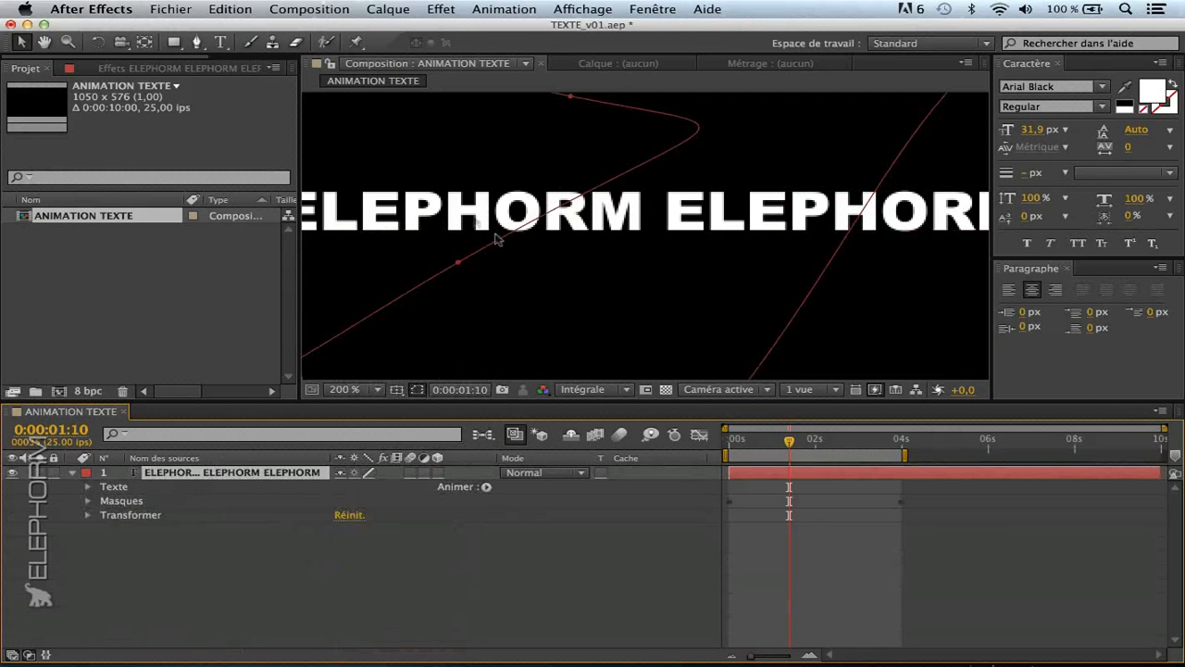
Step: Enlarge the composition view by shrinking the timeline's height, with the Selection tool active
scroll(554, 228, up, 2)
drag(458, 401, 457, 526)
key(v)
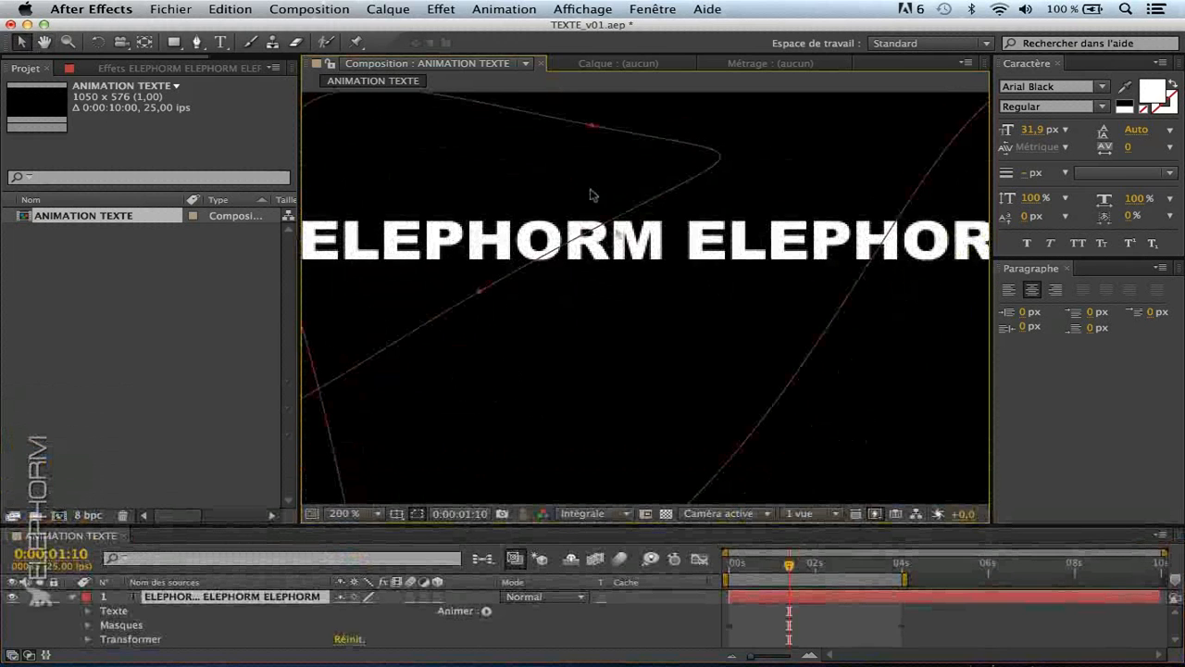